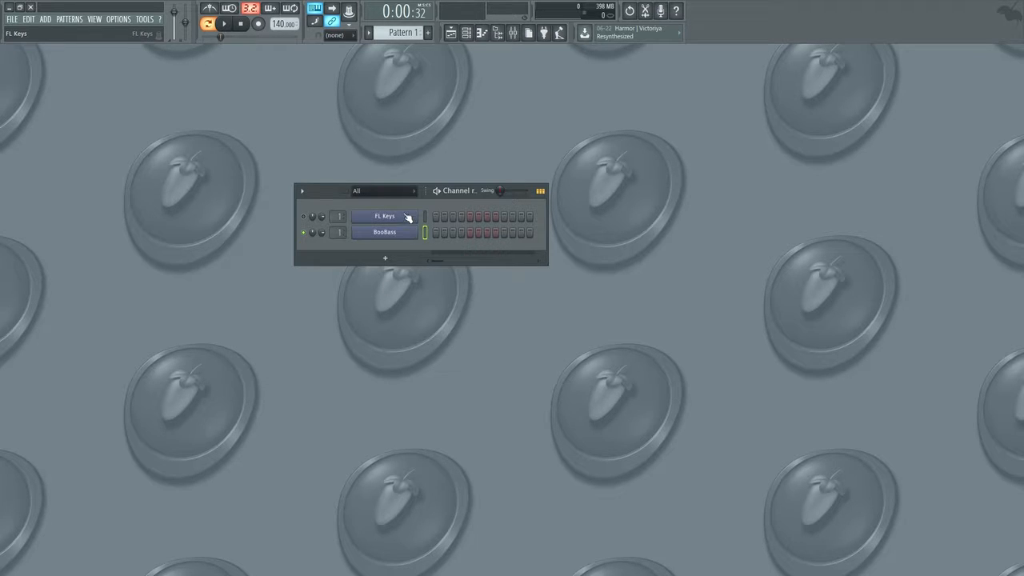
Examine the full list of generator plugins and the instruments that can be inserted into the channel rack
{"action": "right_click", "coordinate": [403, 217]}
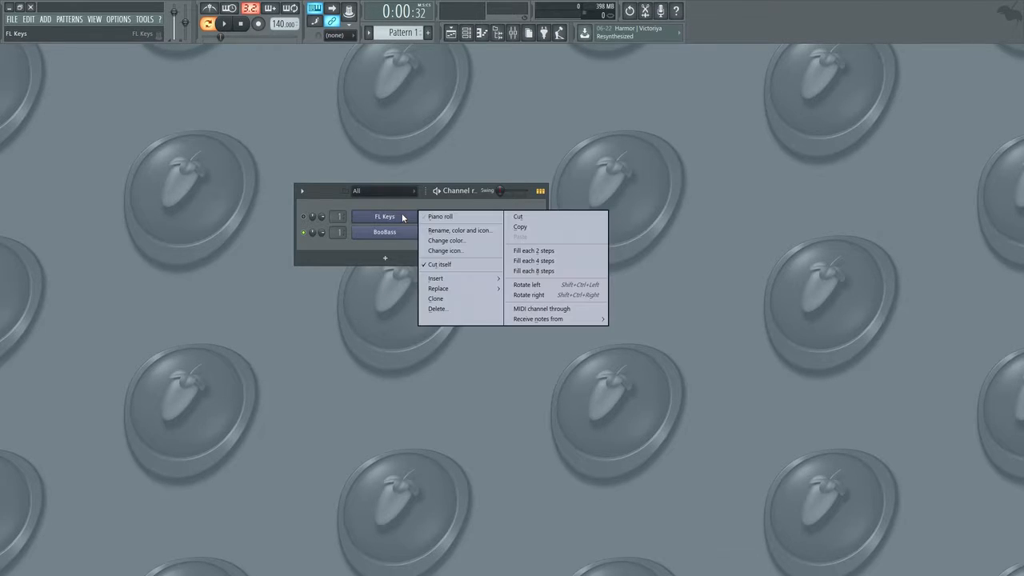
{"action": "mouse_move", "coordinate": [453, 281]}
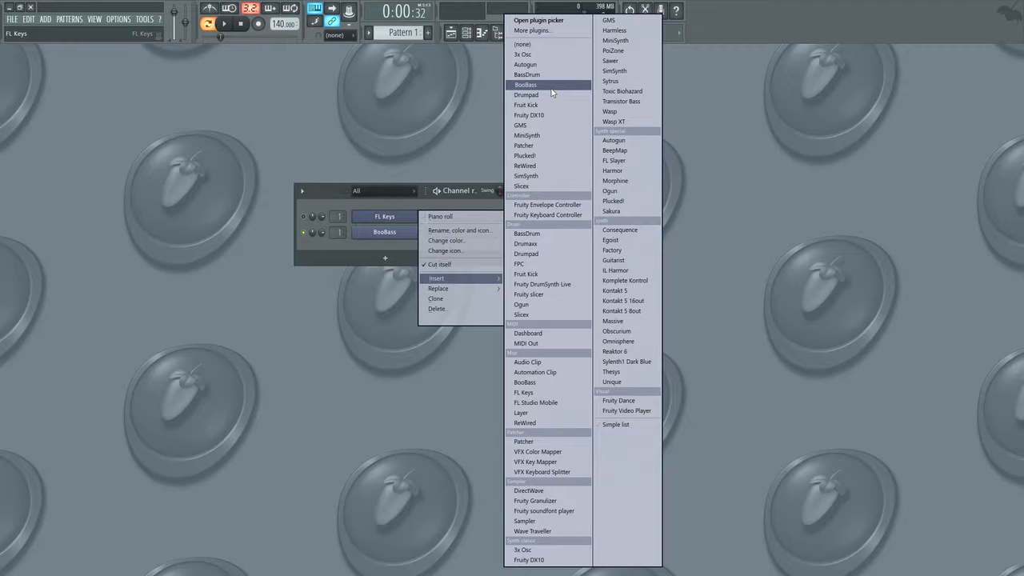
{"action": "left_click", "coordinate": [546, 32]}
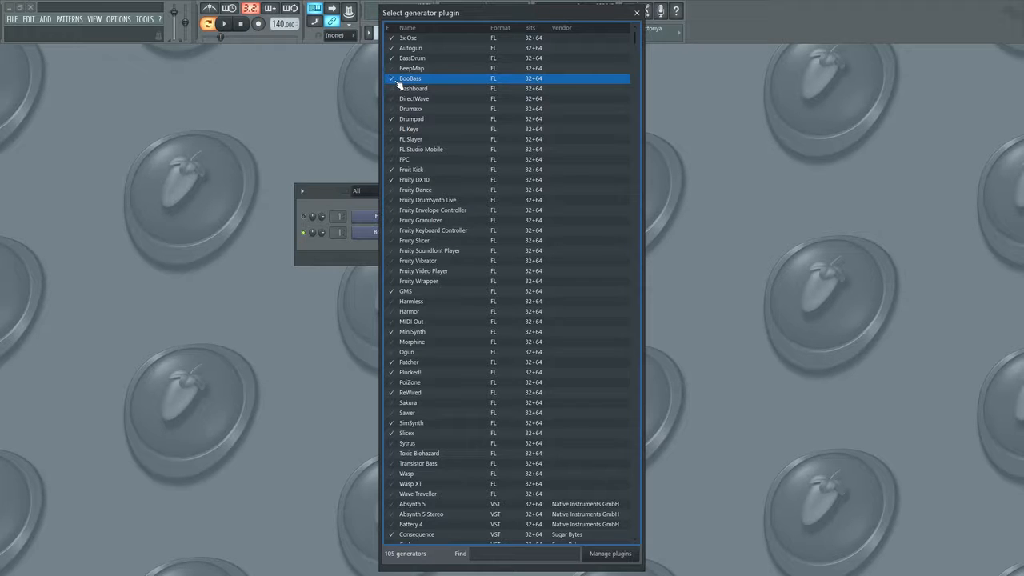
{"action": "scroll", "coordinate": [524, 355], "scroll_direction": "down", "scroll_amount": 10}
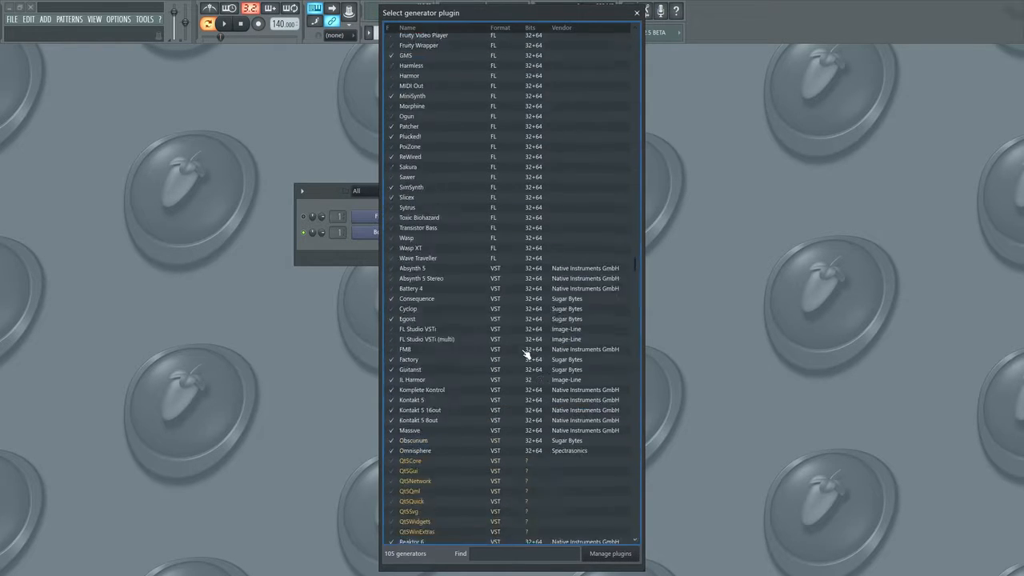
{"action": "scroll", "coordinate": [525, 354], "scroll_direction": "up", "scroll_amount": 10}
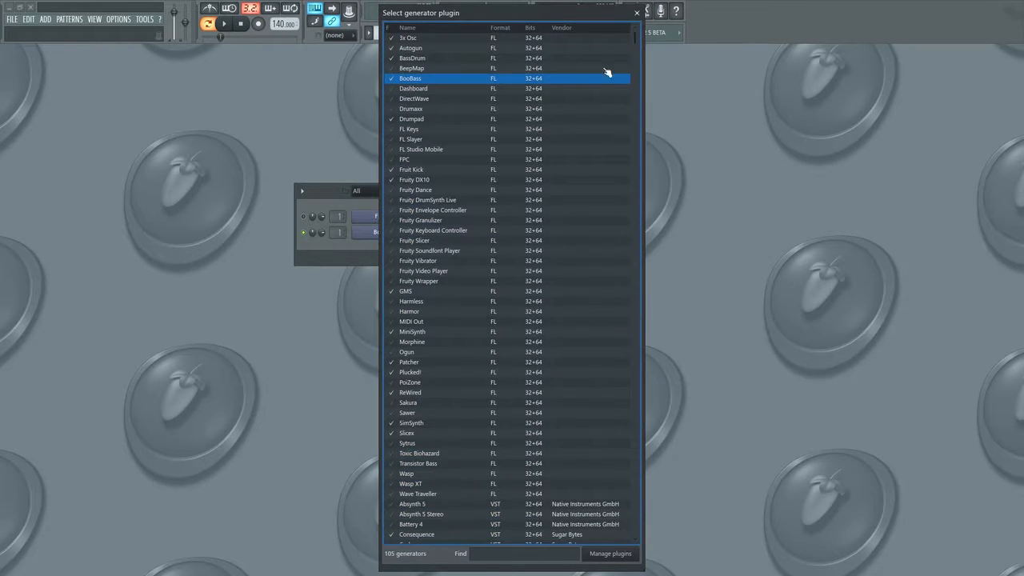
{"action": "left_click", "coordinate": [637, 14]}
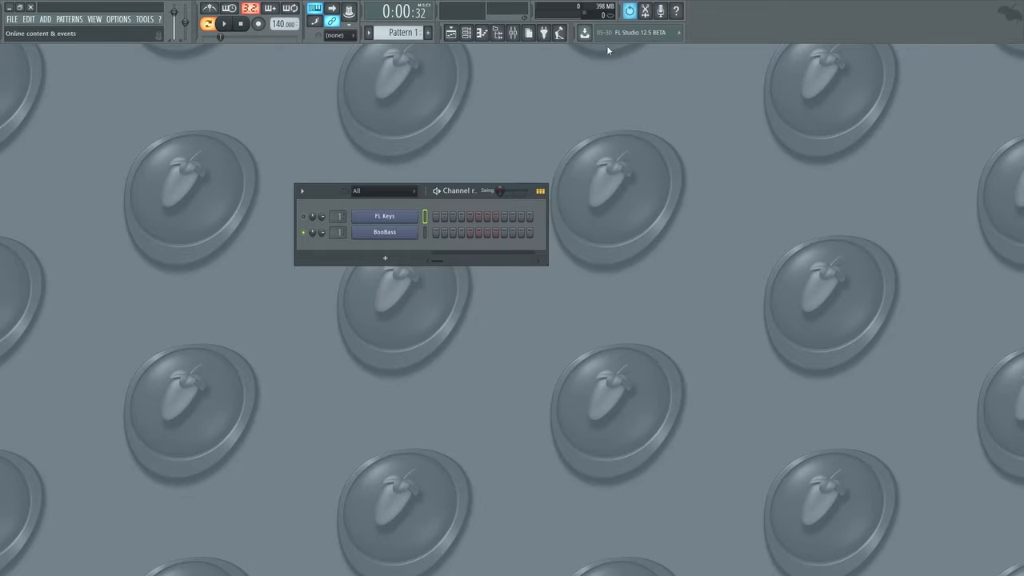
{"action": "right_click", "coordinate": [403, 221]}
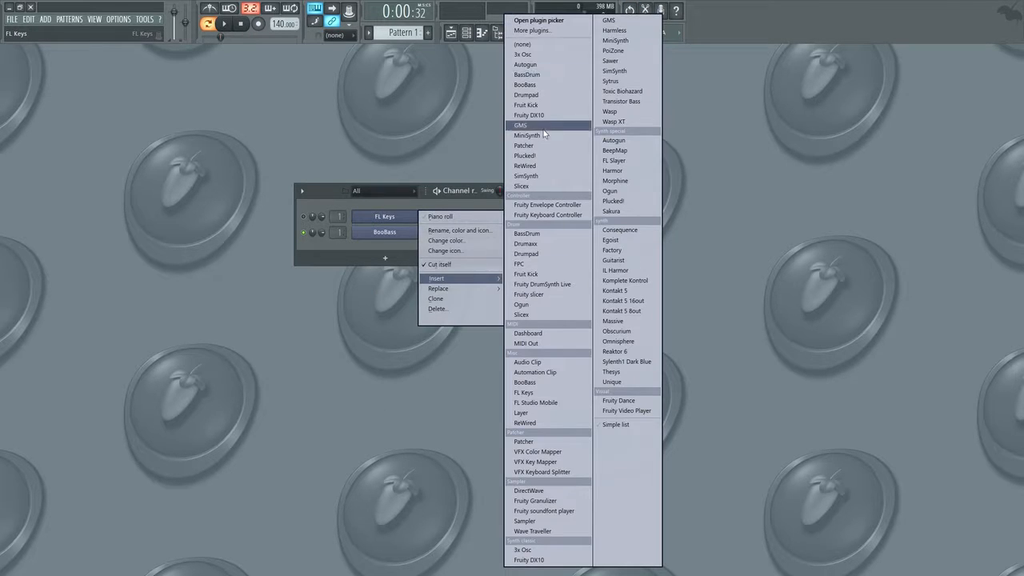
{"action": "left_click", "coordinate": [366, 204]}
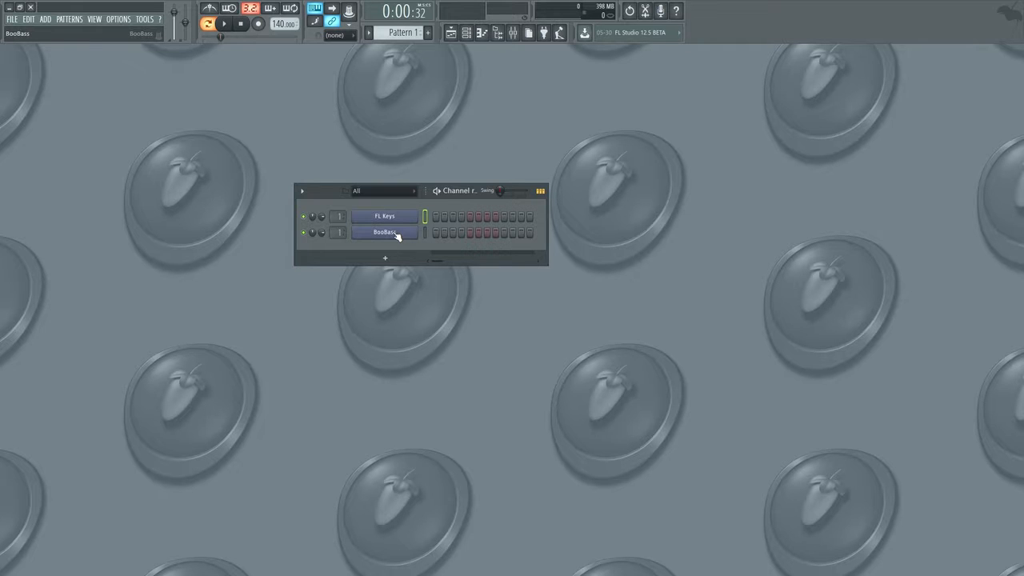
Open the BooBass channel's piano roll, select the three C5 notes in bar 1, and lower the main volume to 71%
{"action": "right_click", "coordinate": [397, 235]}
{"action": "left_click", "coordinate": [429, 233]}
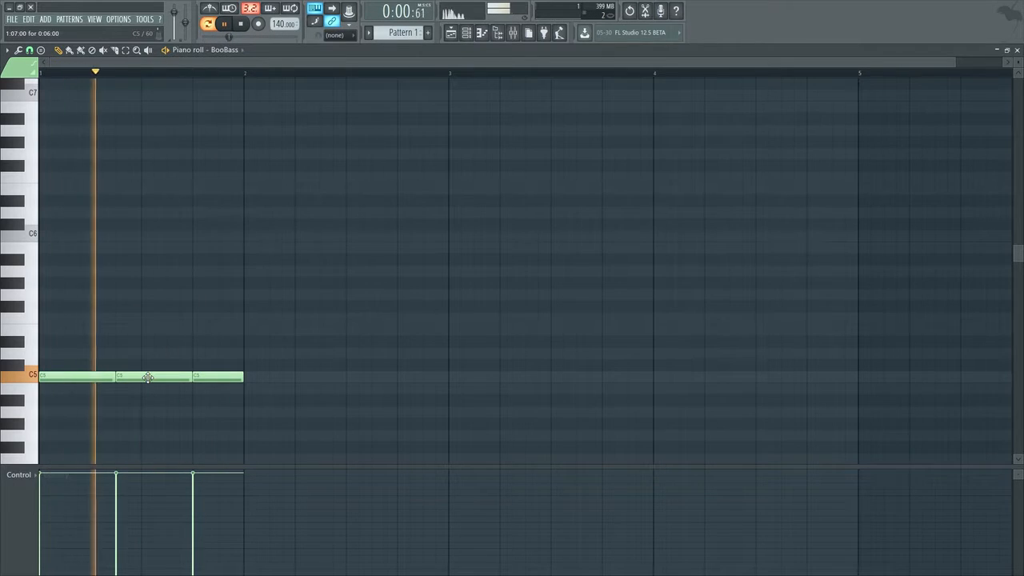
{"action": "left_click_drag", "start_coordinate": [251, 329], "coordinate": [44, 415]}
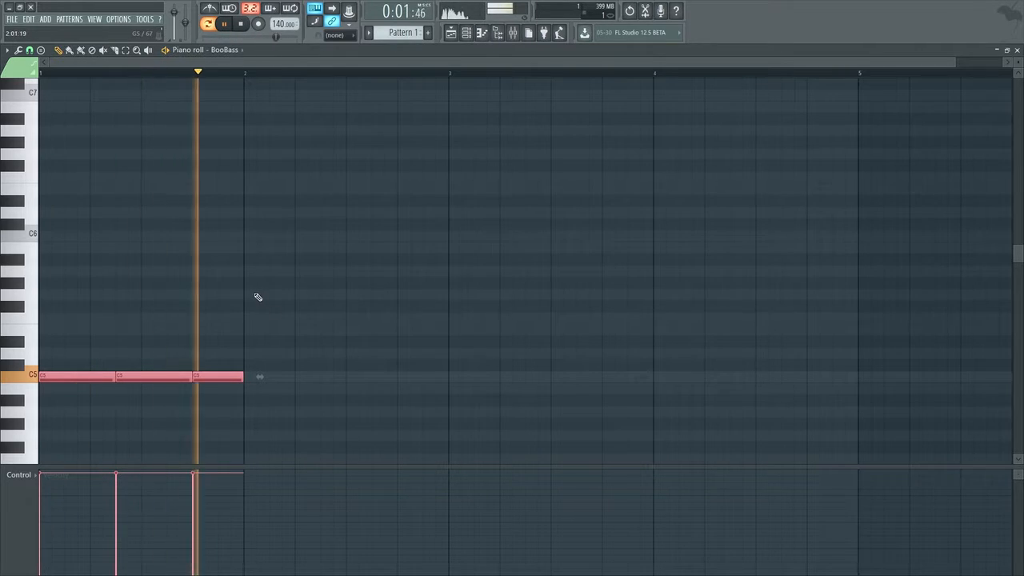
{"action": "left_click_drag", "start_coordinate": [256, 290], "coordinate": [81, 403]}
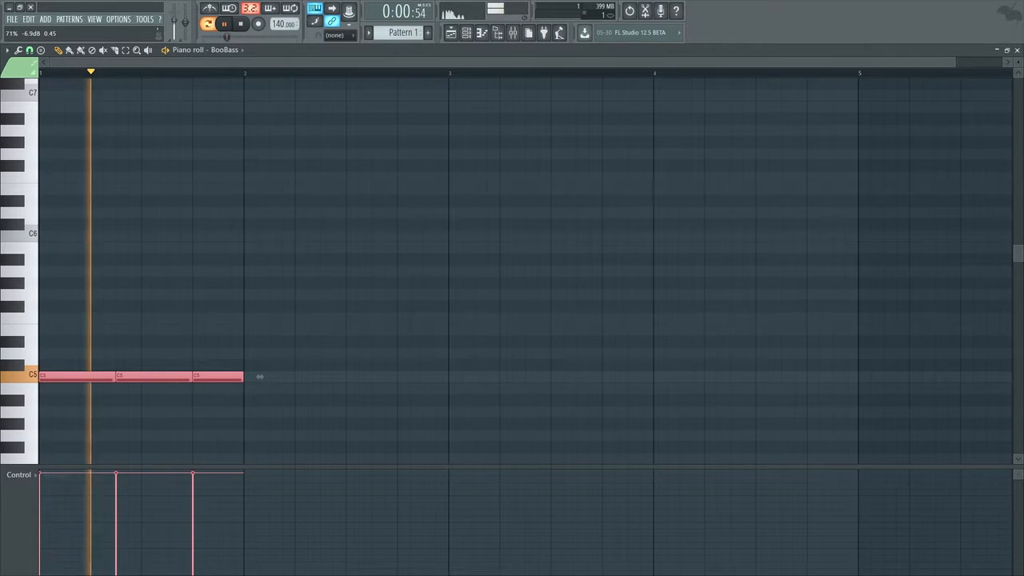
{"action": "left_click_drag", "start_coordinate": [175, 21], "coordinate": [175, 23]}
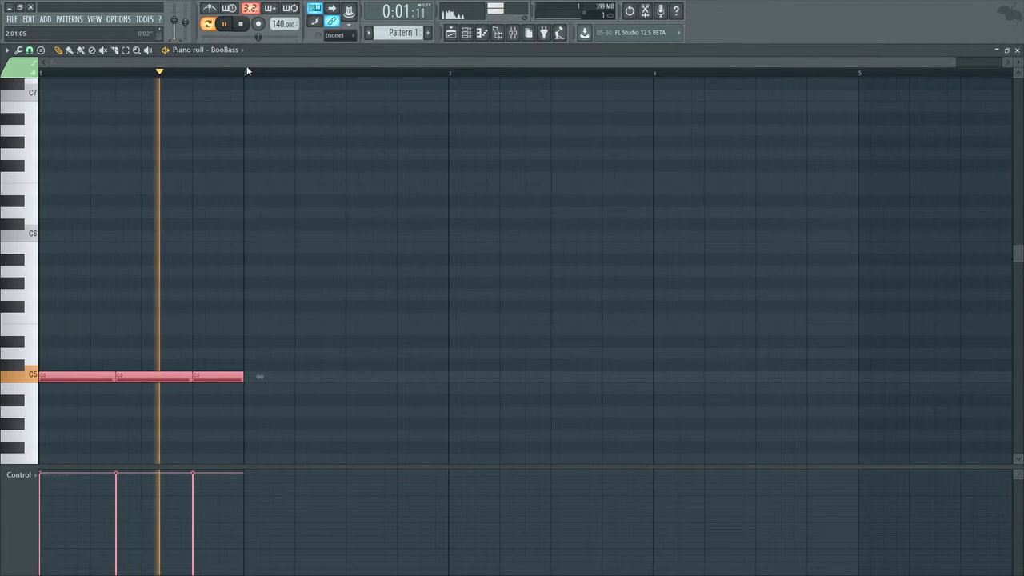
Duplicate the three-note group into bars 2, 3 and 4, moving the copies to E5, G4 and B4 respectively
{"action": "key", "text": "ctrl+b"}
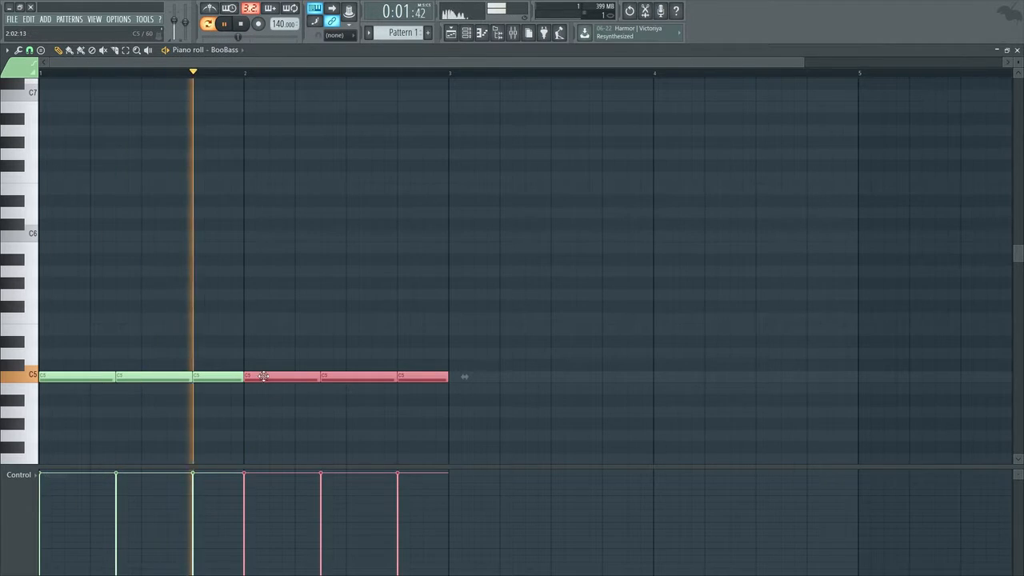
{"action": "left_click_drag", "start_coordinate": [264, 377], "coordinate": [261, 328]}
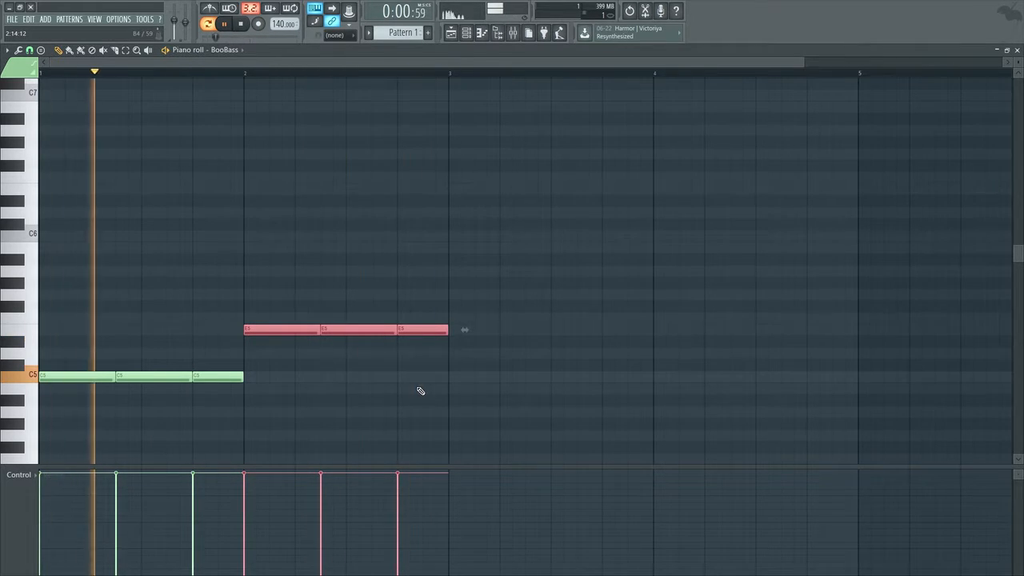
{"action": "key", "text": "ctrl+b"}
{"action": "left_click_drag", "start_coordinate": [456, 340], "coordinate": [457, 439]}
{"action": "key", "text": "ctrl+b"}
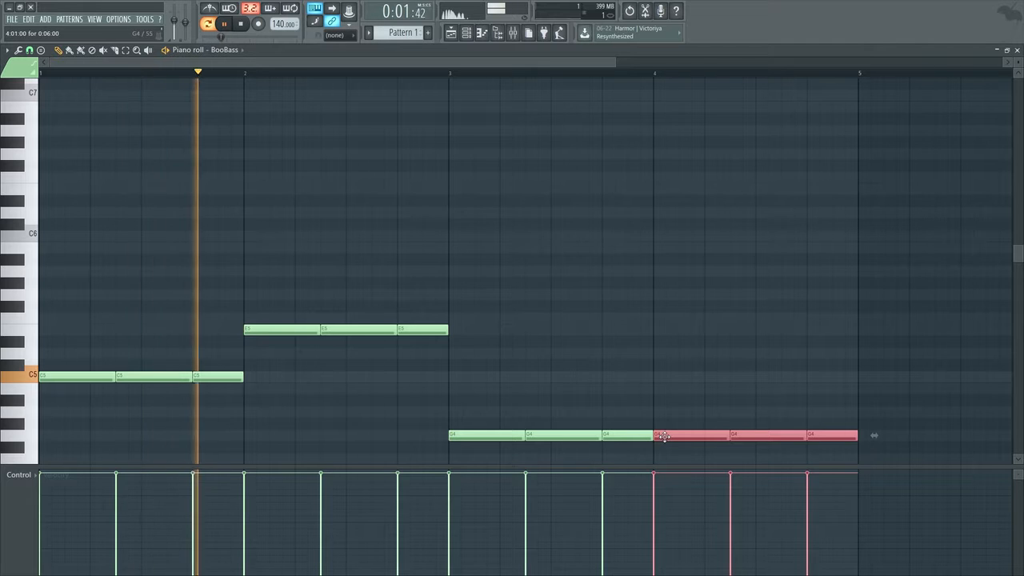
{"action": "left_click_drag", "start_coordinate": [664, 436], "coordinate": [665, 398]}
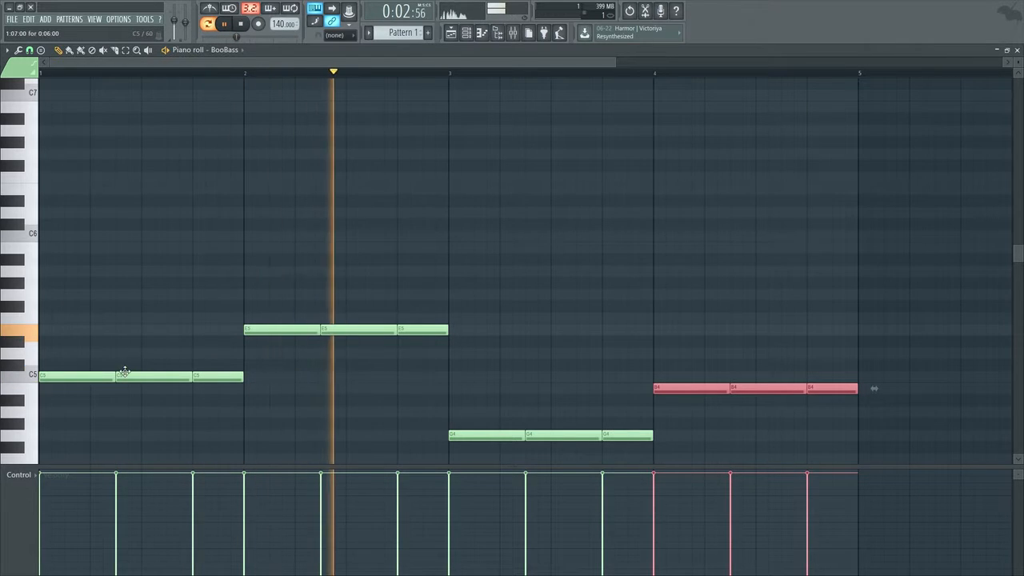
Move the notes of bars 1 to 3 up together by four semitones, putting the first bar on E5
{"action": "left_click_drag", "start_coordinate": [83, 281], "coordinate": [812, 434]}
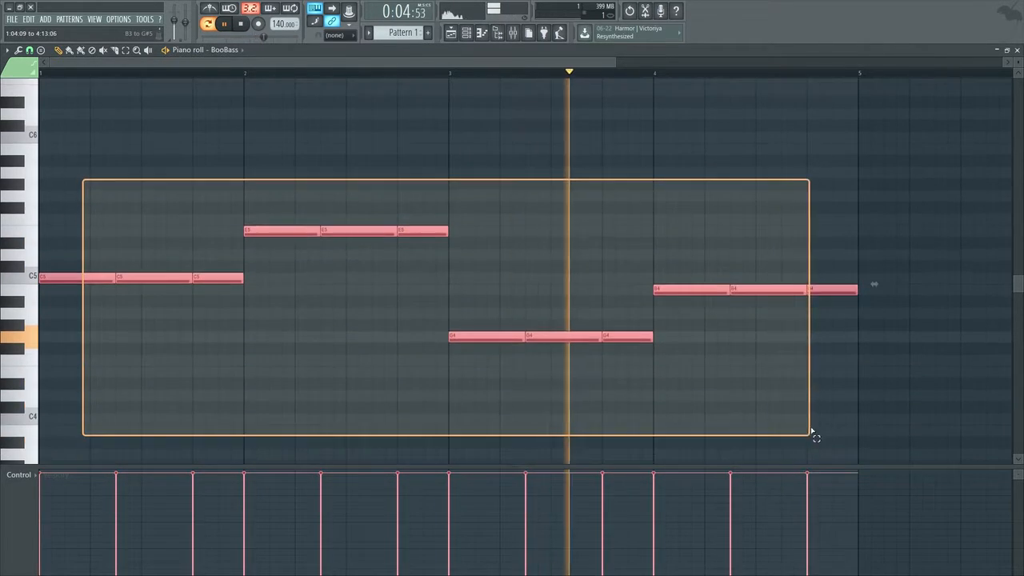
{"action": "scroll", "coordinate": [457, 382], "scroll_direction": "up", "scroll_amount": 3}
{"action": "left_click_drag", "start_coordinate": [89, 284], "coordinate": [607, 447]}
{"action": "left_click_drag", "start_coordinate": [89, 384], "coordinate": [79, 335]}
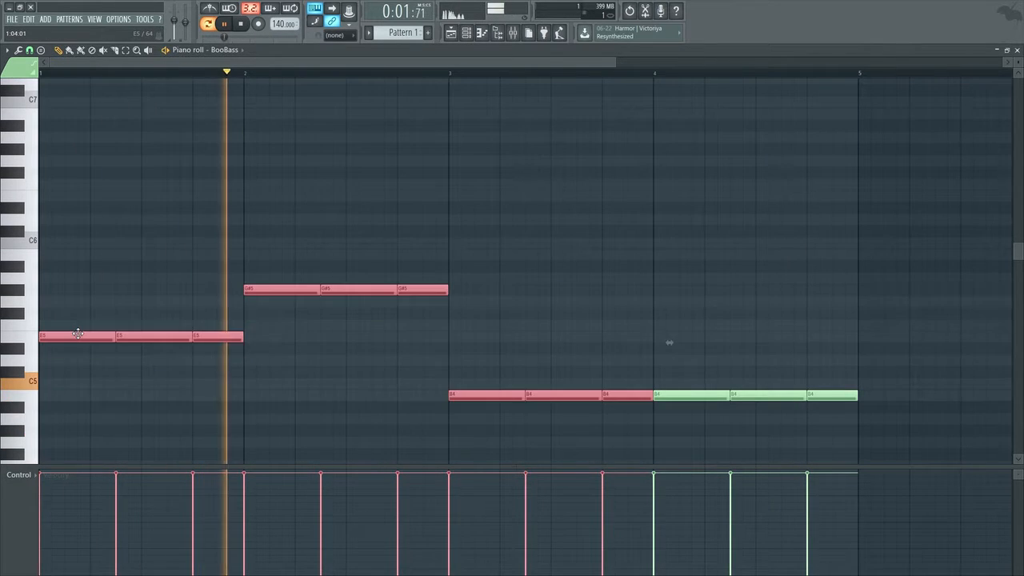
Move the three notes in bar 3 to C5 and the three notes in bar 2 to G5
{"action": "left_click", "coordinate": [288, 352], "text": "ctrl"}
{"action": "left_click_drag", "start_coordinate": [418, 350], "coordinate": [616, 410]}
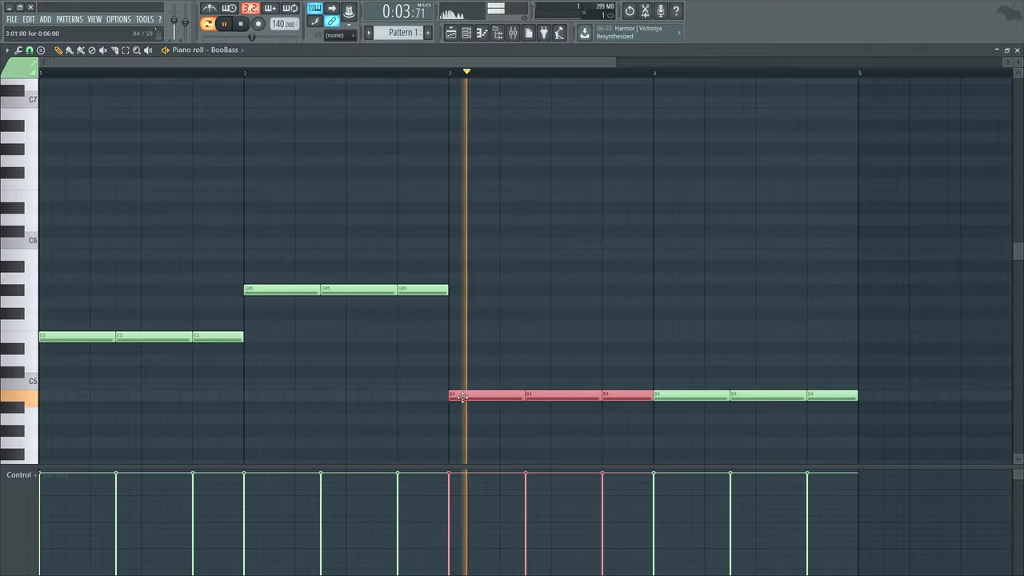
{"action": "left_click_drag", "start_coordinate": [470, 393], "coordinate": [470, 380]}
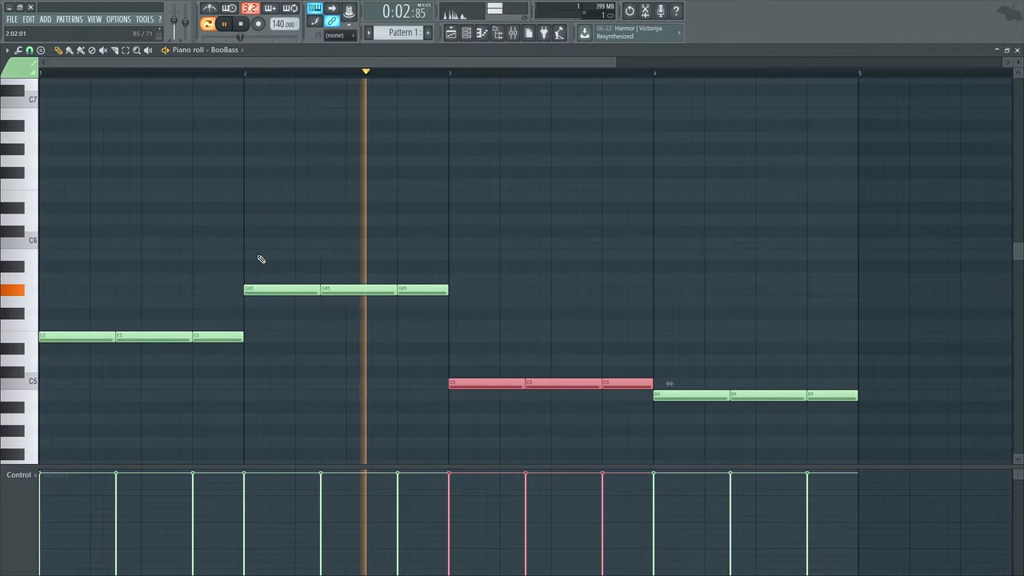
{"action": "left_click_drag", "start_coordinate": [266, 252], "coordinate": [448, 319]}
{"action": "left_click_drag", "start_coordinate": [283, 295], "coordinate": [285, 304]}
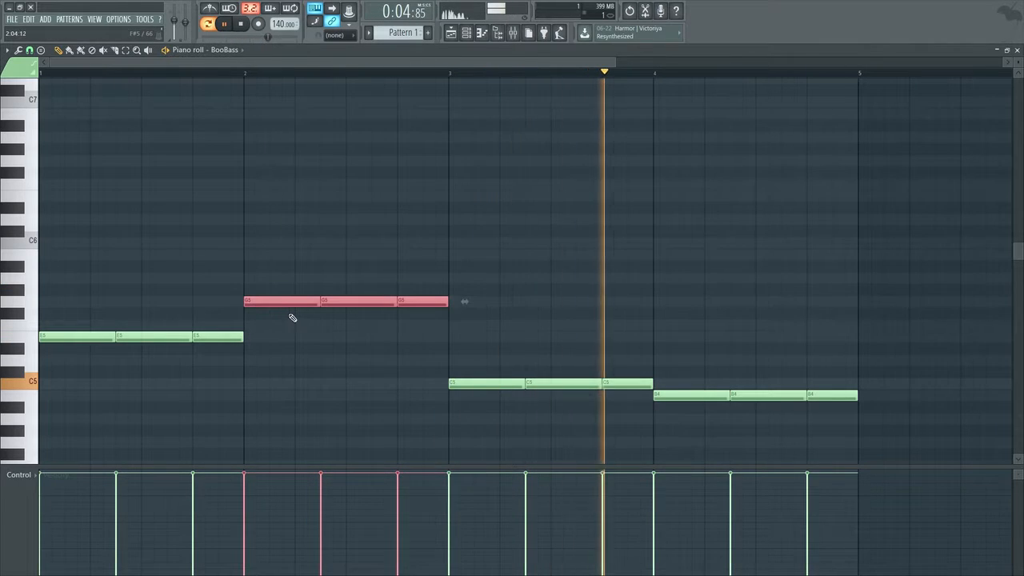
{"action": "left_click", "coordinate": [529, 334], "text": "ctrl"}
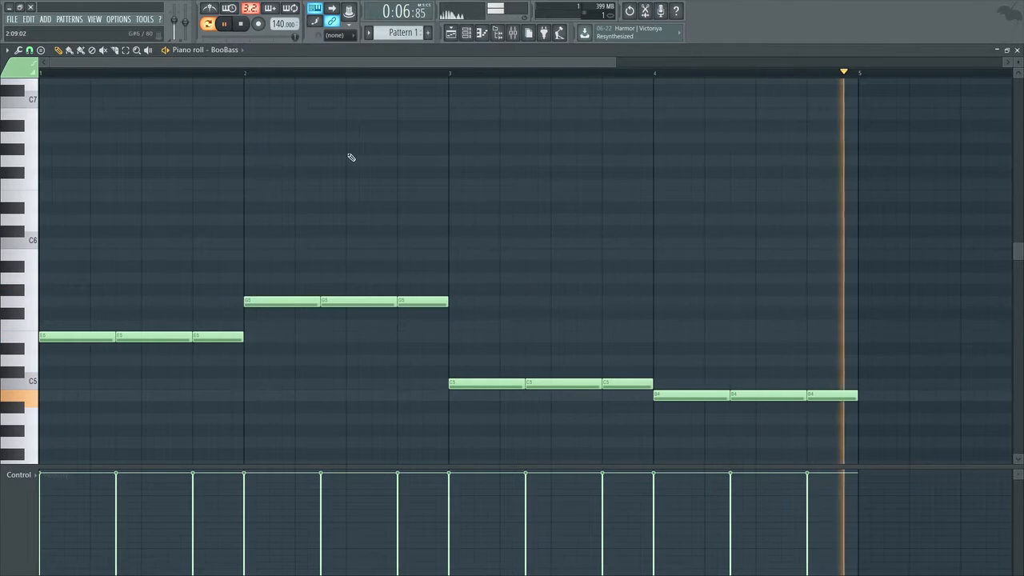
Open the piano roll of the FL Keys channel and check the Ghost channels helper option
{"action": "left_click", "coordinate": [467, 34]}
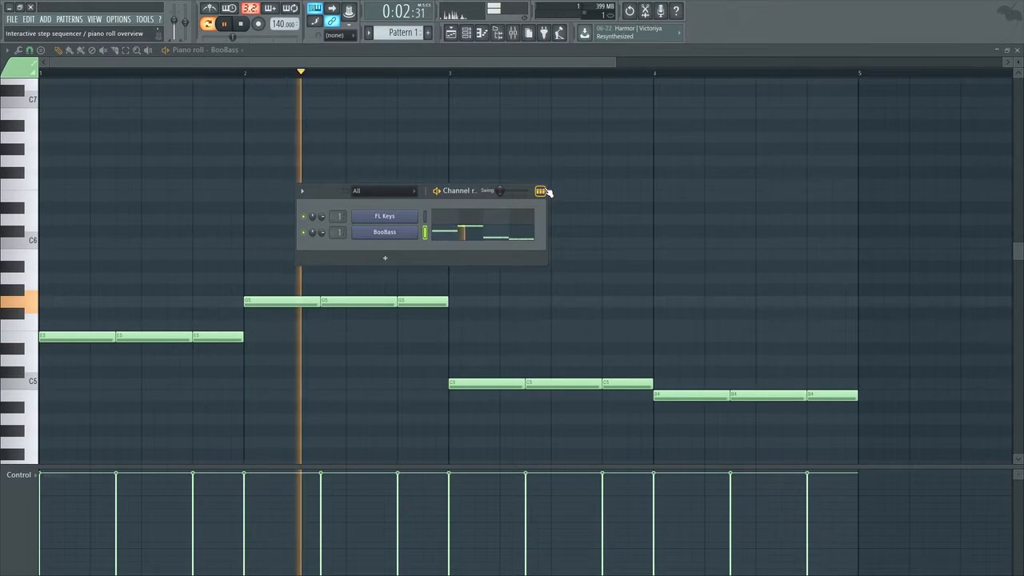
{"action": "right_click", "coordinate": [404, 216]}
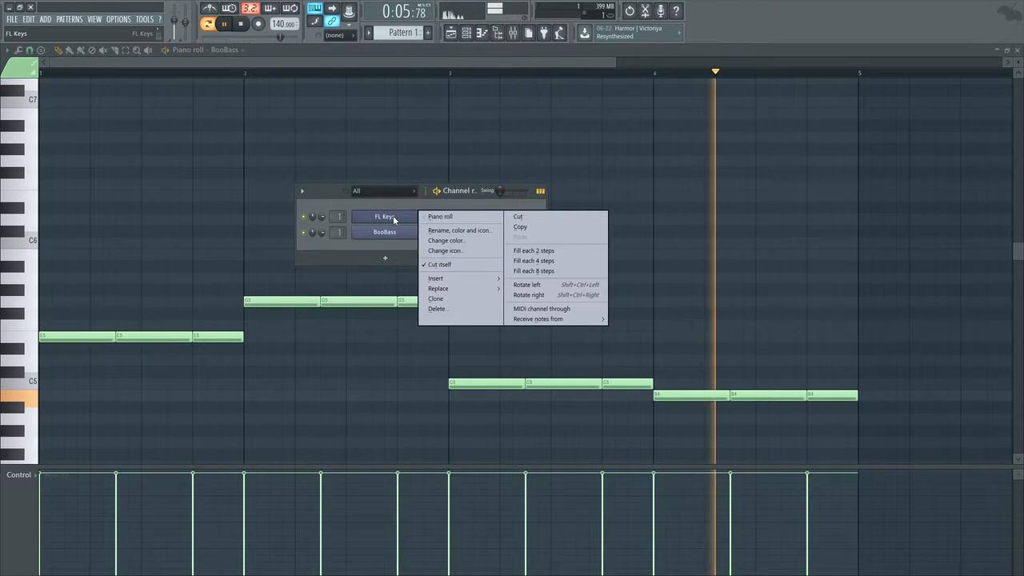
{"action": "left_click", "coordinate": [472, 218]}
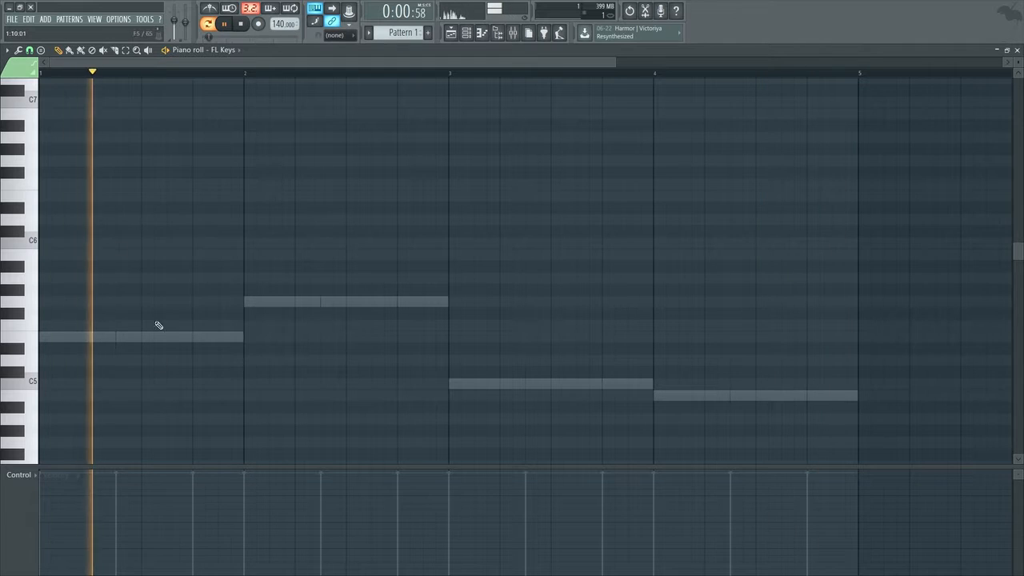
{"action": "left_click", "coordinate": [6, 50]}
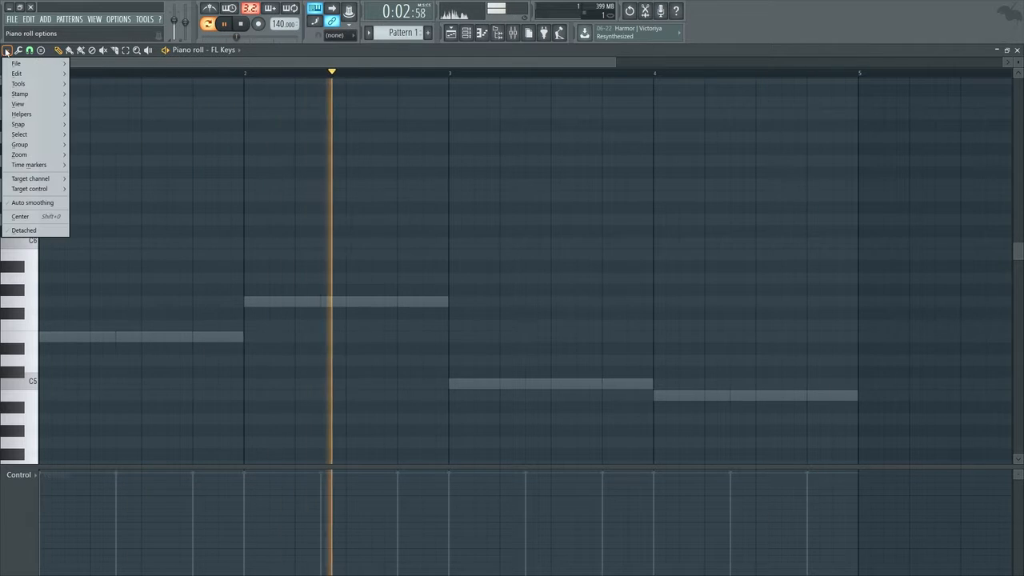
{"action": "mouse_move", "coordinate": [29, 86]}
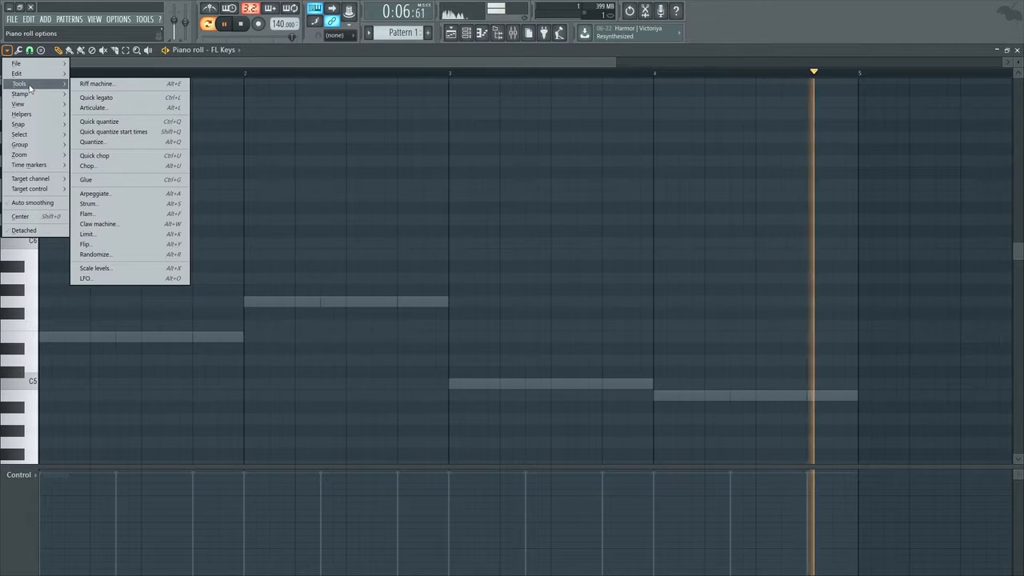
{"action": "mouse_move", "coordinate": [33, 115]}
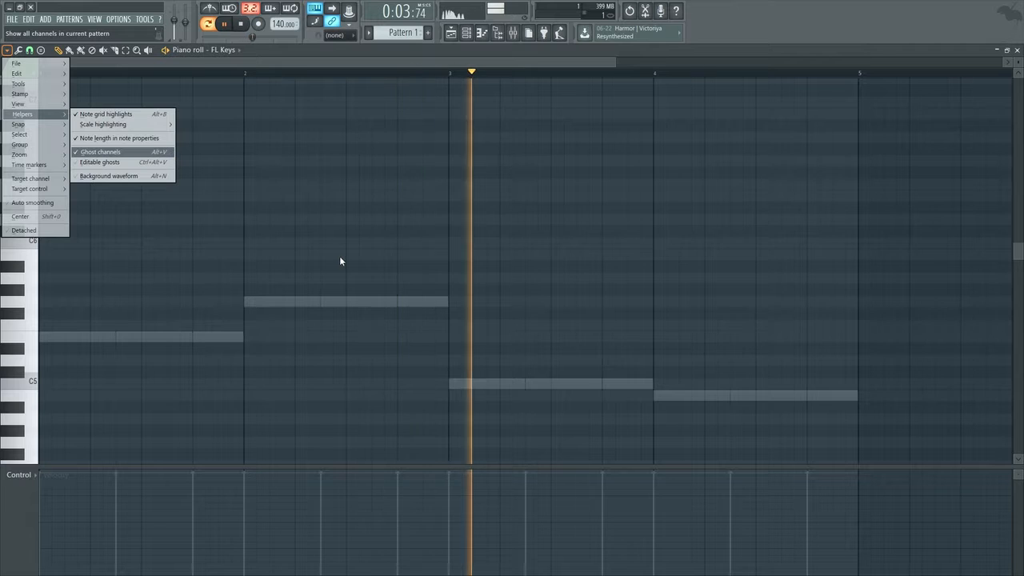
{"action": "left_click", "coordinate": [318, 258]}
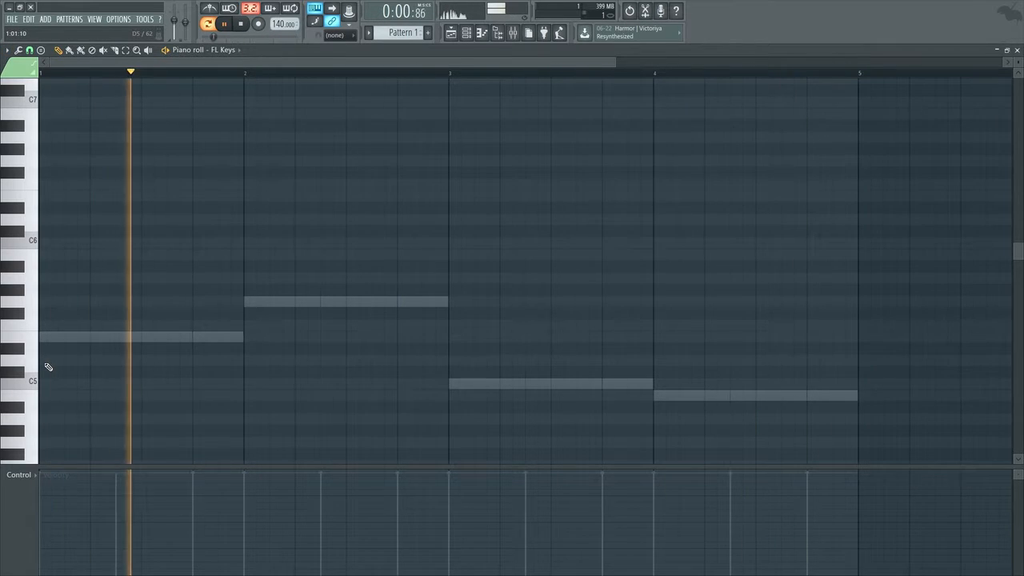
Place alternating E5 and G5 notes, two steps long each, in bar 1 at steps 3, 5, 7 and 9
{"action": "left_click", "coordinate": [48, 337]}
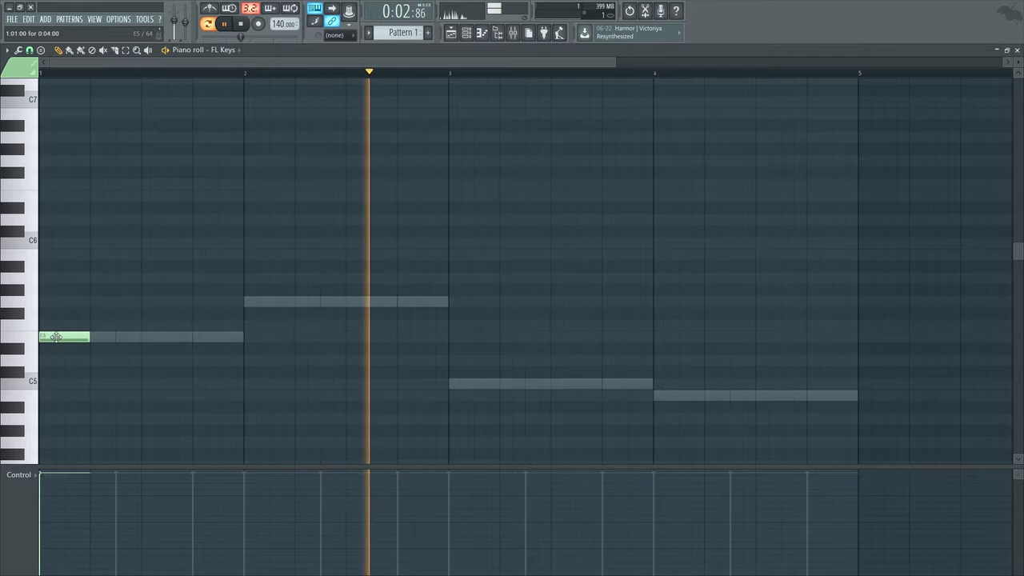
{"action": "left_click_drag", "start_coordinate": [56, 337], "coordinate": [90, 339]}
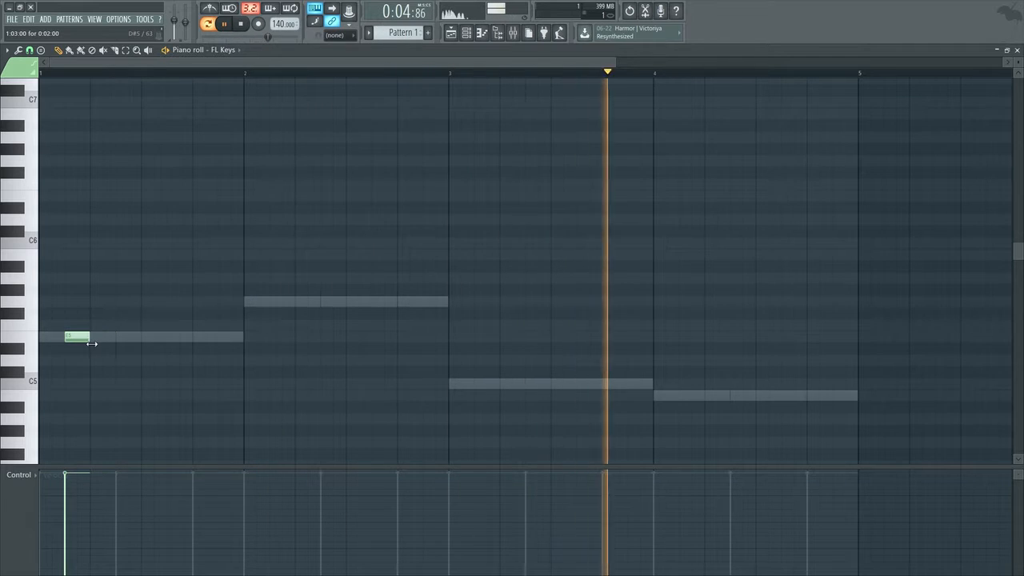
{"action": "left_click", "coordinate": [105, 302]}
{"action": "left_click_drag", "start_coordinate": [93, 303], "coordinate": [93, 303]}
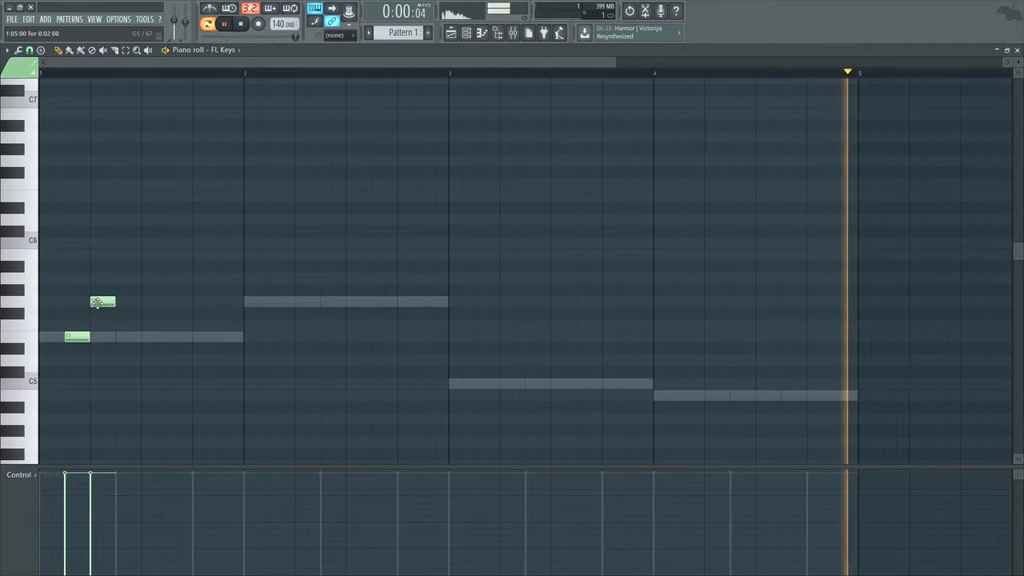
{"action": "left_click", "coordinate": [117, 337]}
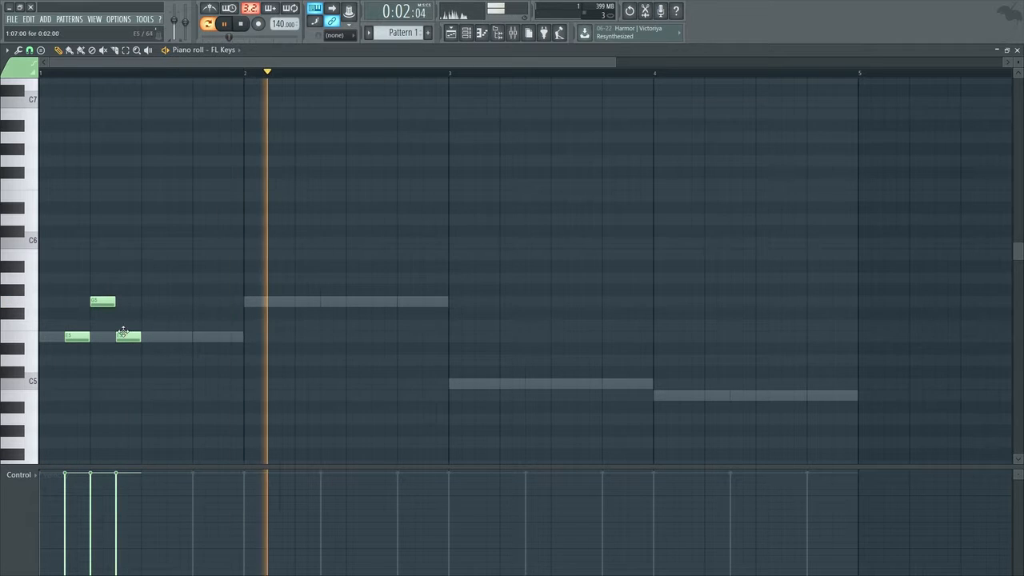
{"action": "left_click", "coordinate": [149, 305]}
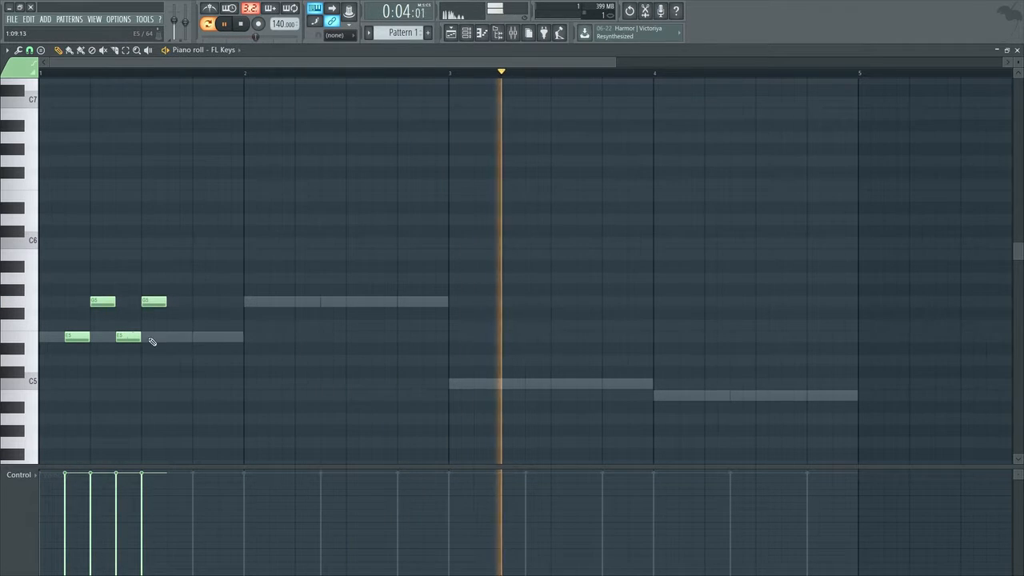
Extend the second G5 in bar 1 to four steps and add a four-step E5 at step 13
{"action": "mouse_move", "coordinate": [123, 338]}
{"action": "left_mouse_down"}
{"action": "mouse_move", "coordinate": [142, 339]}
{"action": "mouse_move", "coordinate": [163, 305]}
{"action": "mouse_move", "coordinate": [175, 305]}
{"action": "left_mouse_up"}
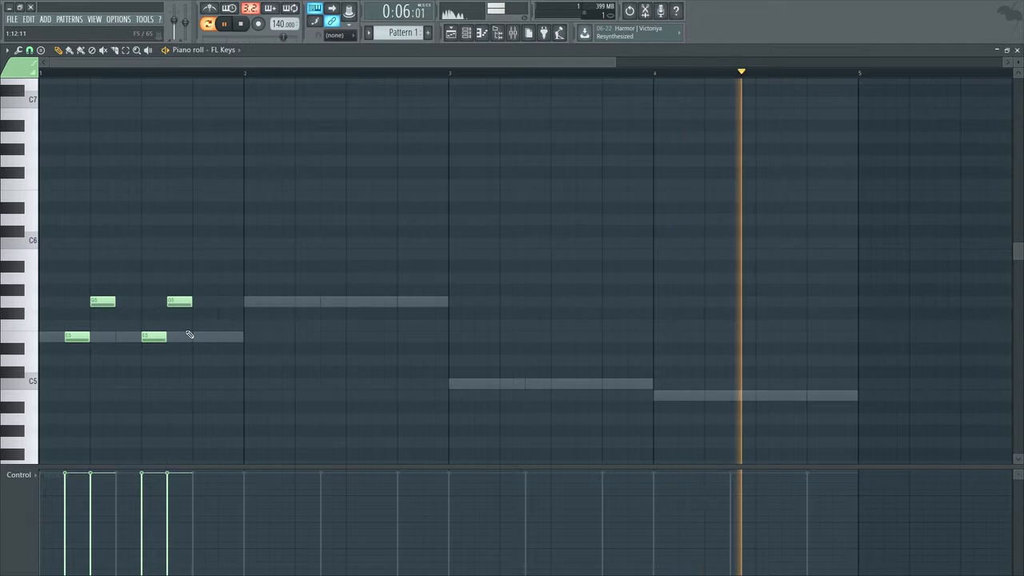
{"action": "left_click", "coordinate": [194, 338]}
{"action": "left_click_drag", "start_coordinate": [147, 337], "coordinate": [121, 336]}
{"action": "mouse_move", "coordinate": [174, 304]}
{"action": "left_mouse_down"}
{"action": "mouse_move", "coordinate": [149, 307]}
{"action": "mouse_move", "coordinate": [192, 300]}
{"action": "left_mouse_up"}
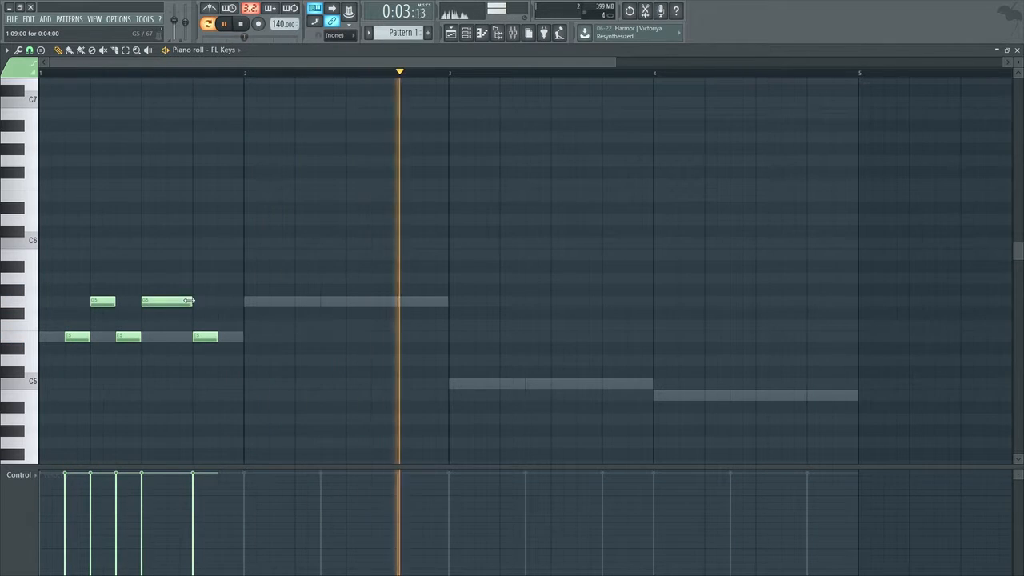
{"action": "left_click_drag", "start_coordinate": [215, 336], "coordinate": [236, 335]}
Try duplicating the bar 1 phrase into bar 2, and delete the copied notes
{"action": "left_click_drag", "start_coordinate": [240, 276], "coordinate": [57, 359]}
{"action": "key", "text": "ctrl+b"}
{"action": "left_click_drag", "start_coordinate": [255, 336], "coordinate": [255, 337]}
{"action": "left_click", "coordinate": [272, 357], "text": "ctrl"}
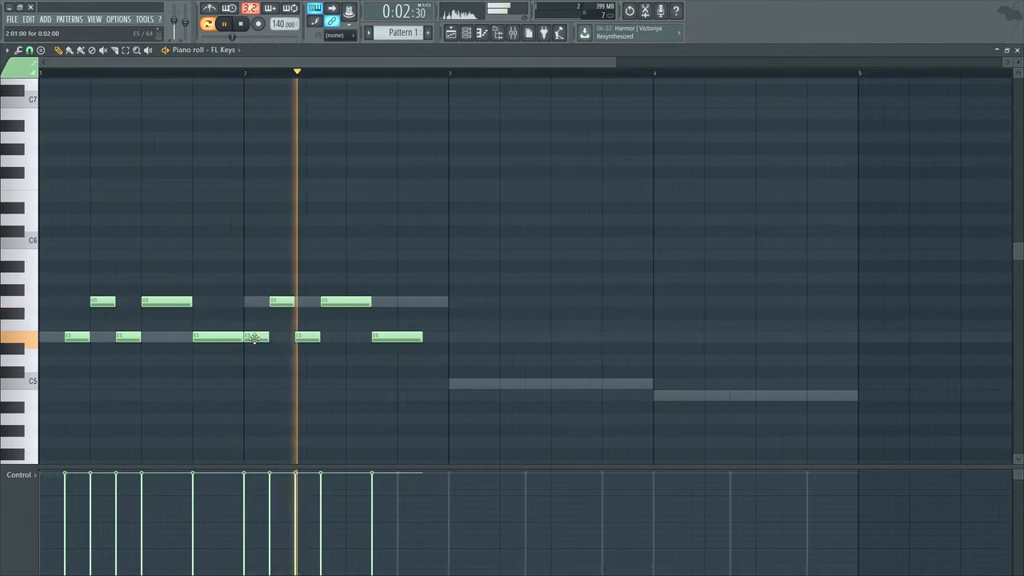
{"action": "right_click", "coordinate": [333, 305]}
{"action": "right_click", "coordinate": [392, 336]}
Shorten the last E5 in bar 1 to two steps and add G5 notes from step 15 into bar 2, ending with an A5
{"action": "key", "text": "space"}
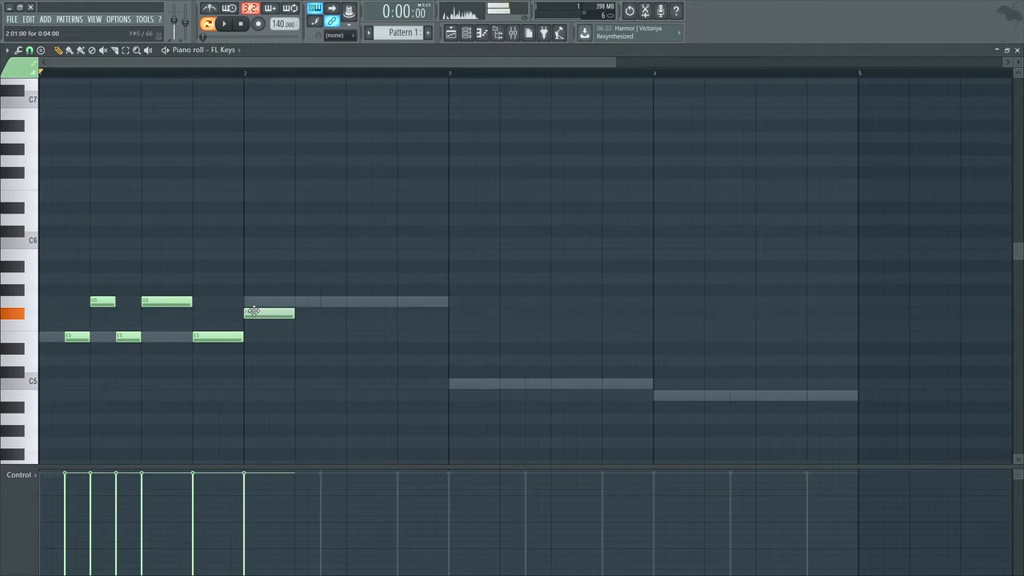
{"action": "left_click_drag", "start_coordinate": [242, 336], "coordinate": [222, 341]}
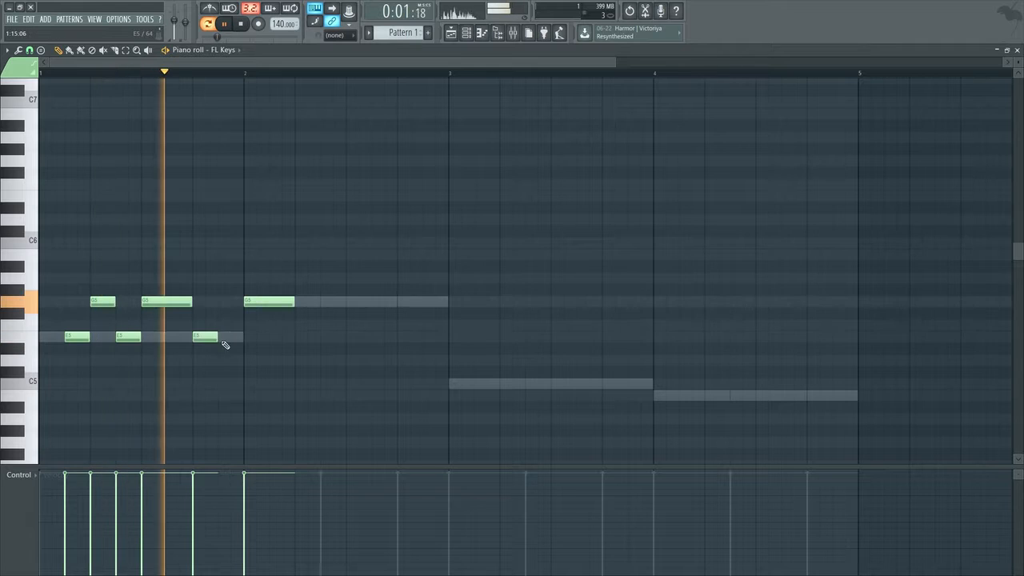
{"action": "left_click", "coordinate": [263, 313]}
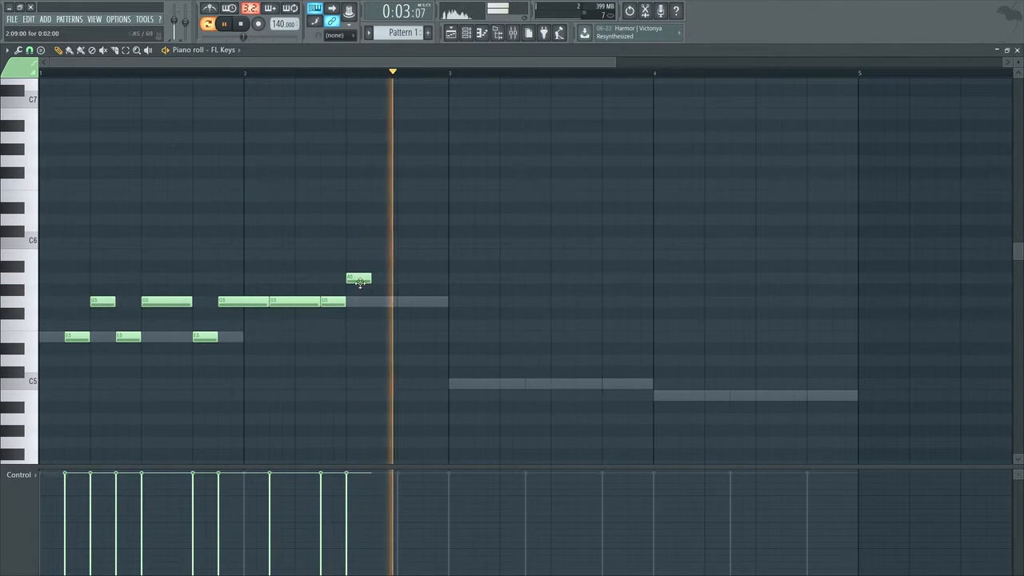
Move the A5 to step 11 of bar 2, extend the G5 before it to four steps, and shorten the two earlier G5 notes to two steps
{"action": "key", "text": "space"}
{"action": "left_click_drag", "start_coordinate": [358, 279], "coordinate": [385, 278]}
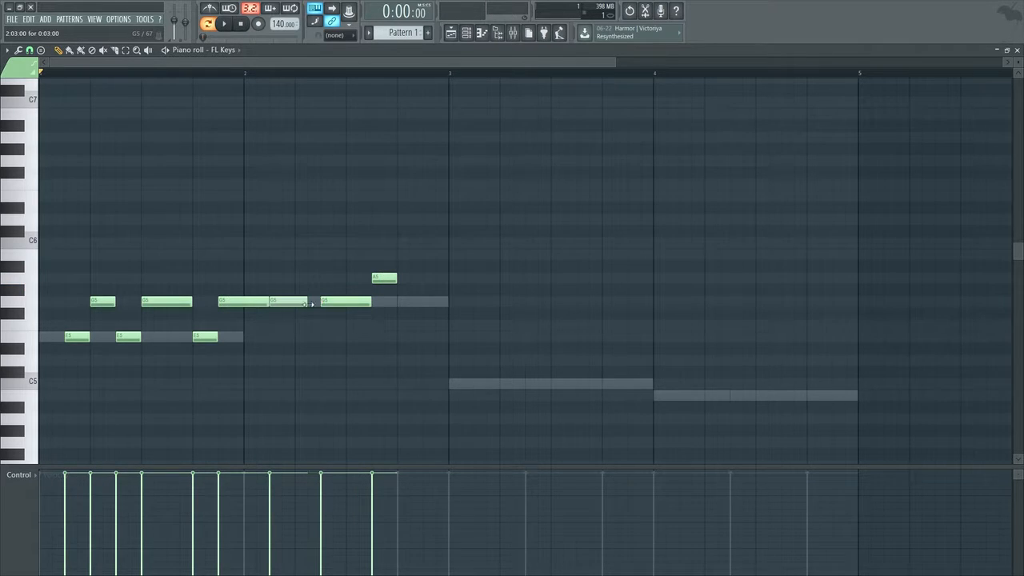
{"action": "left_click_drag", "start_coordinate": [268, 303], "coordinate": [244, 302]}
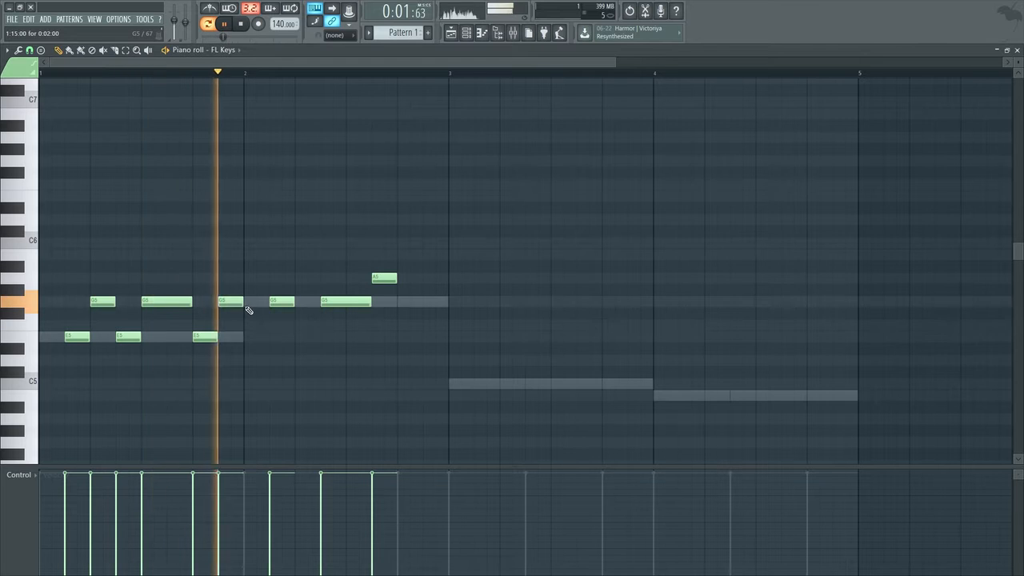
Finish bar 2 with a two-step G5 at step 13 and a two-step E5 at step 15, and play the pattern
{"action": "key", "text": "space"}
{"action": "left_click", "coordinate": [404, 302]}
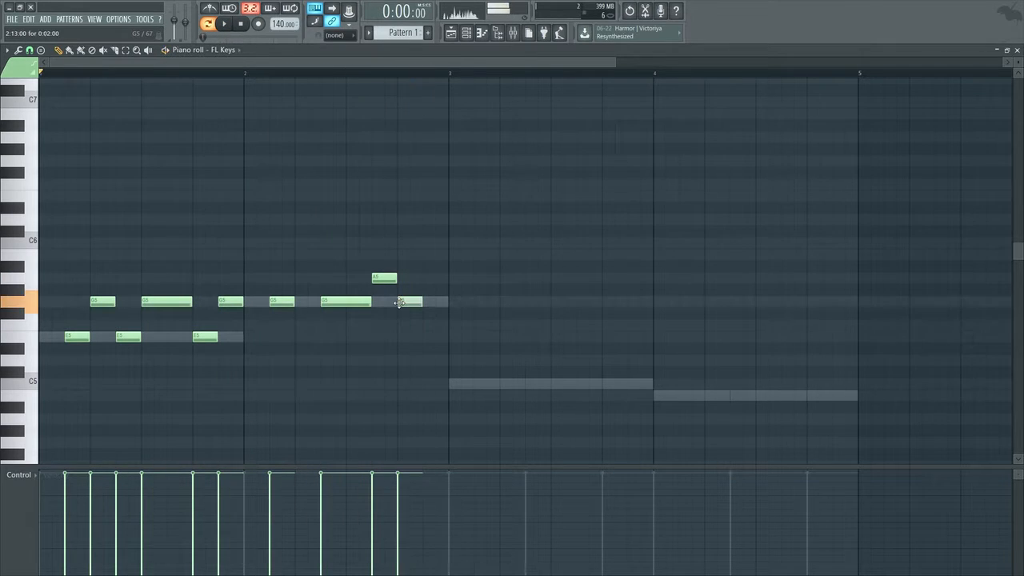
{"action": "left_click", "coordinate": [418, 326]}
{"action": "left_click_drag", "start_coordinate": [417, 334], "coordinate": [430, 345]}
{"action": "key", "text": "space"}
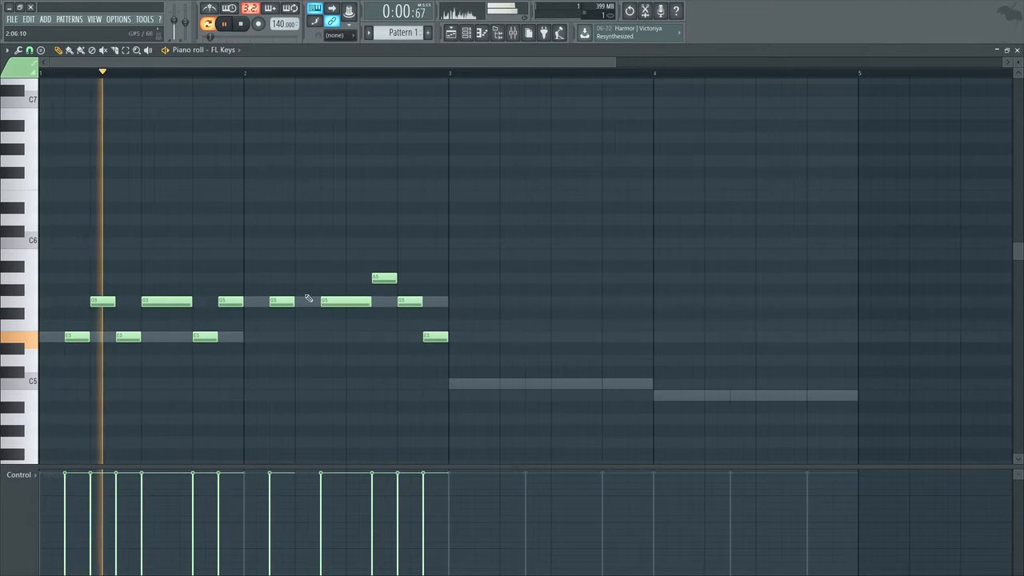
Duplicate the six-note bar 1 phrase to the start of bar 3
{"action": "left_click_drag", "start_coordinate": [225, 274], "coordinate": [49, 357]}
{"action": "key", "text": "ctrl+b"}
{"action": "left_click_drag", "start_coordinate": [257, 339], "coordinate": [461, 337]}
{"action": "key", "text": "ctrl+d"}
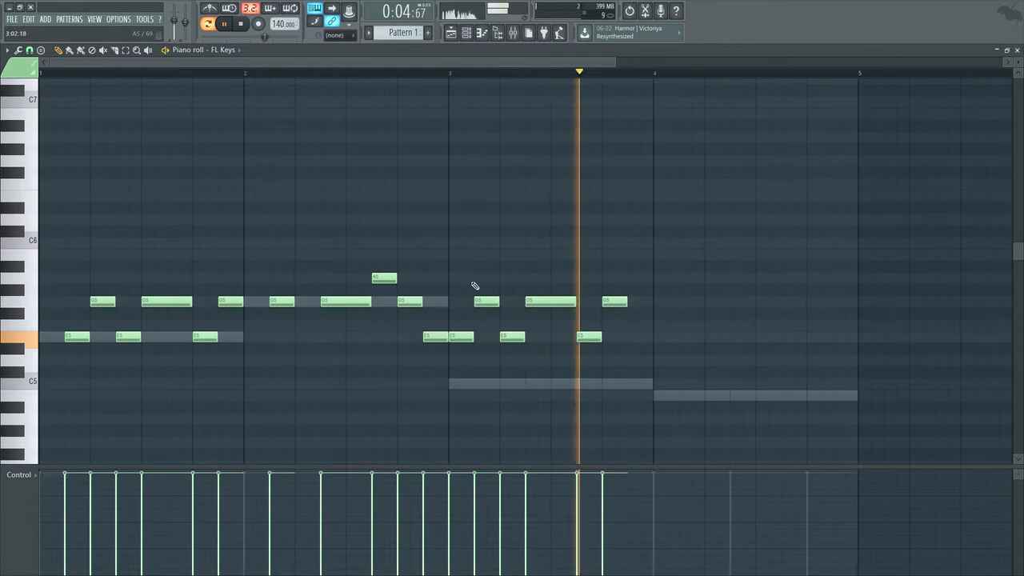
Shift the copied phrase in bar 3 two steps later so that it starts at step 3
{"action": "left_click_drag", "start_coordinate": [467, 275], "coordinate": [619, 353]}
{"action": "left_click_drag", "start_coordinate": [459, 338], "coordinate": [483, 337]}
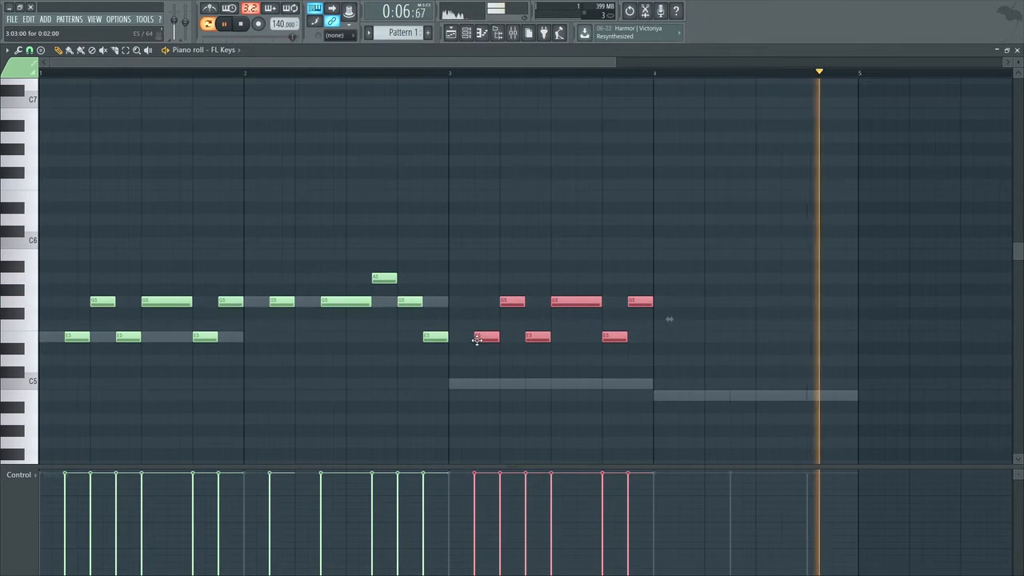
{"action": "left_click", "coordinate": [478, 270], "text": "ctrl"}
{"action": "left_click_drag", "start_coordinate": [477, 271], "coordinate": [674, 343]}
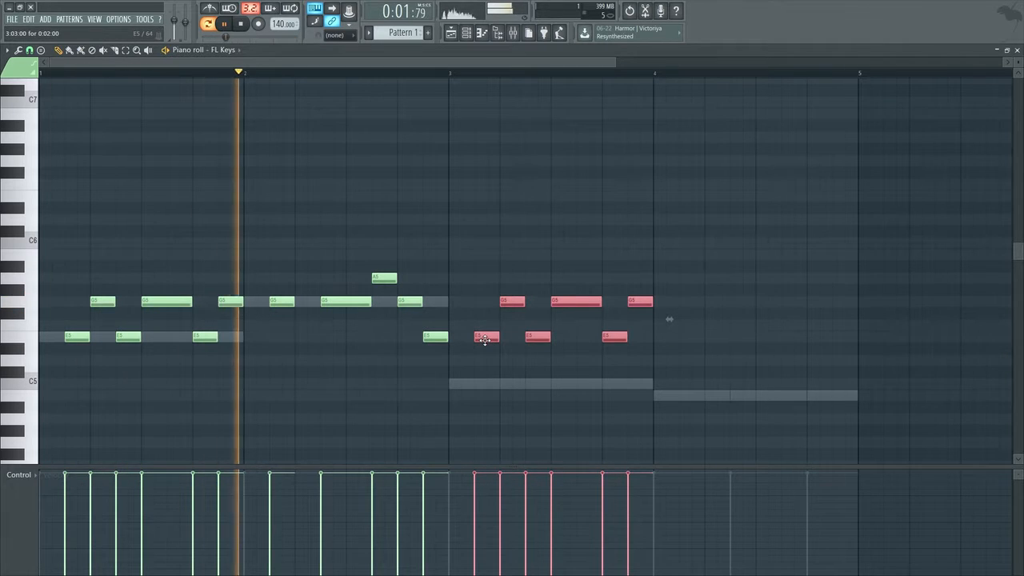
{"action": "key", "text": "ctrl+d"}
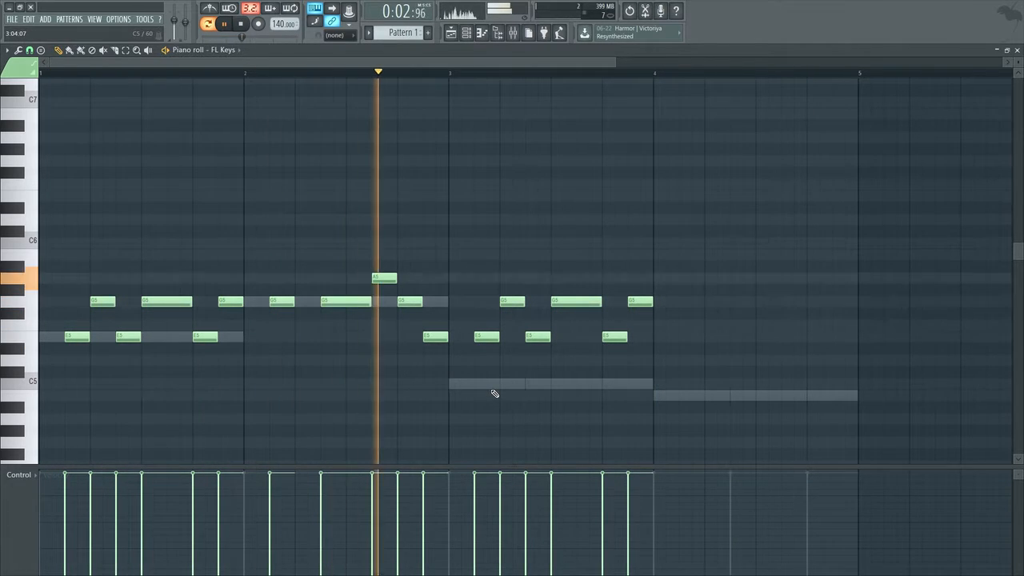
Try lower pitches for the E5 notes at the end of bar 2 and the start of bar 3, and undo both moves
{"action": "key", "text": "space"}
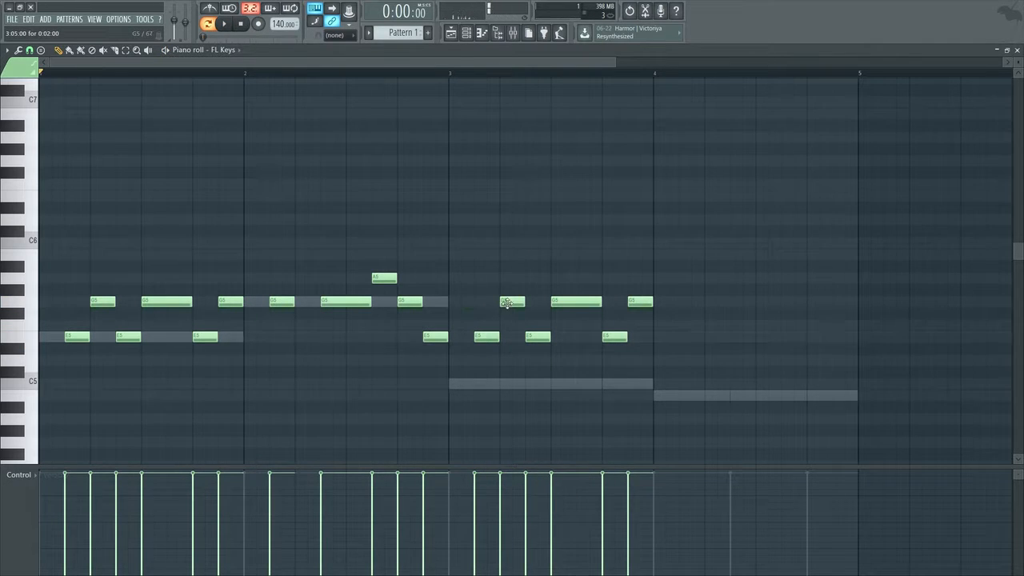
{"action": "left_click", "coordinate": [410, 301]}
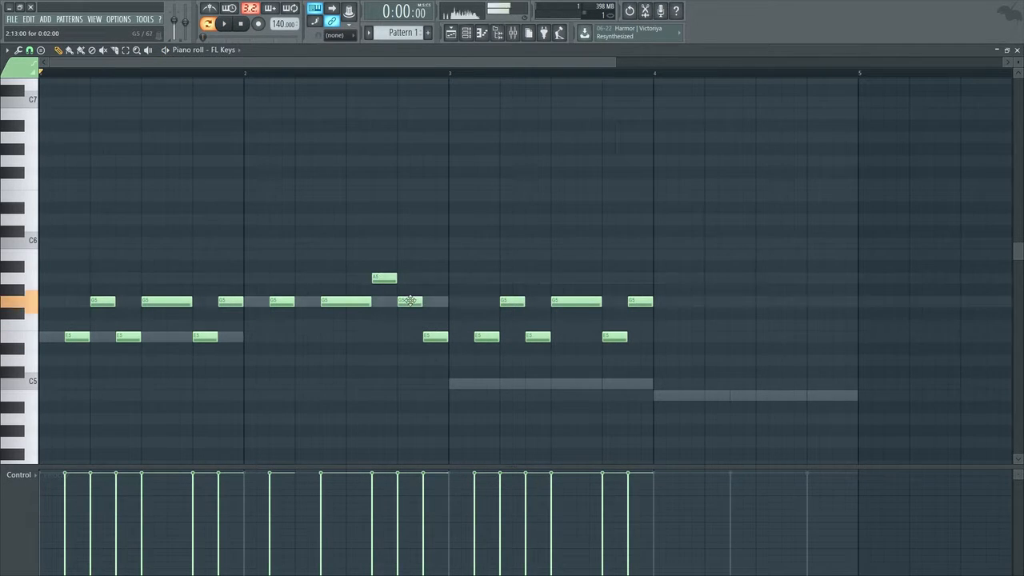
{"action": "left_click_drag", "start_coordinate": [434, 336], "coordinate": [438, 372]}
{"action": "left_click_drag", "start_coordinate": [485, 336], "coordinate": [491, 371]}
{"action": "key", "text": "ctrl+z"}
{"action": "key", "text": "ctrl+z"}
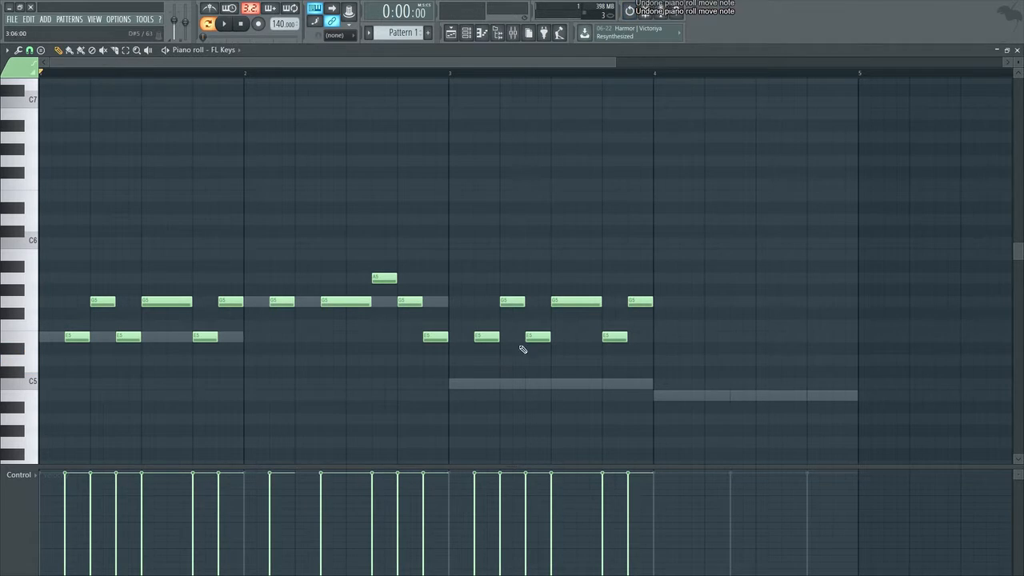
Switch to the BooBass notes and duplicate the whole four-bar bass line into bars 5 to 8
{"action": "double_click", "coordinate": [671, 397]}
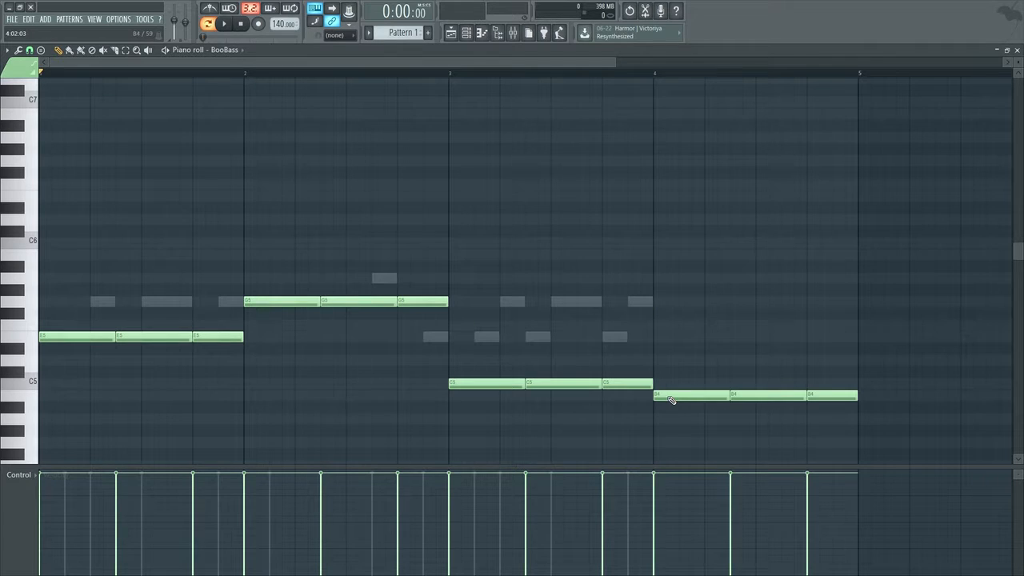
{"action": "left_click_drag", "start_coordinate": [890, 238], "coordinate": [7, 494]}
{"action": "scroll", "coordinate": [183, 416], "scroll_direction": "up", "scroll_amount": 4}
{"action": "key", "text": "ctrl+b"}
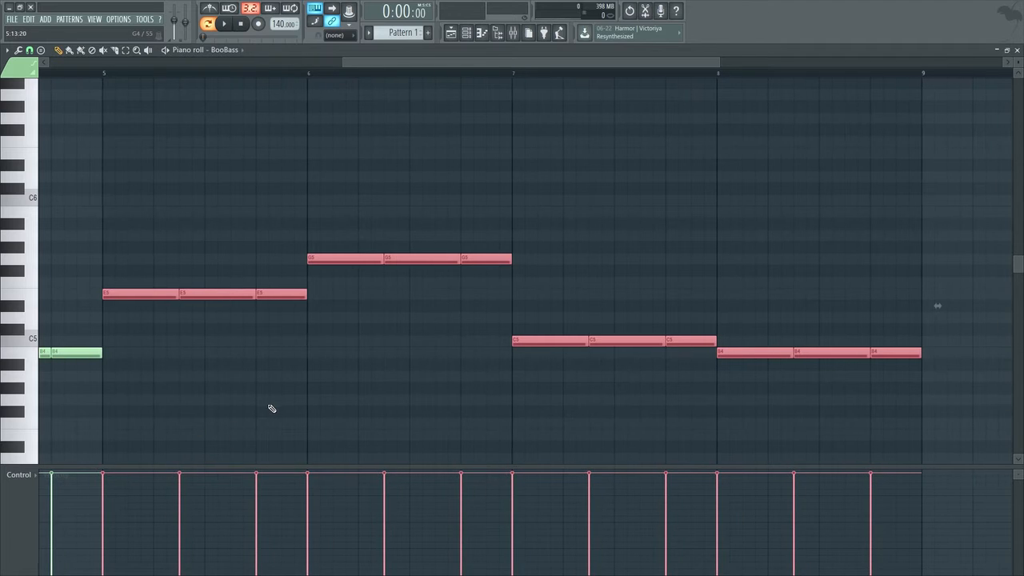
{"action": "scroll", "coordinate": [274, 407], "scroll_direction": "down", "scroll_amount": 2}
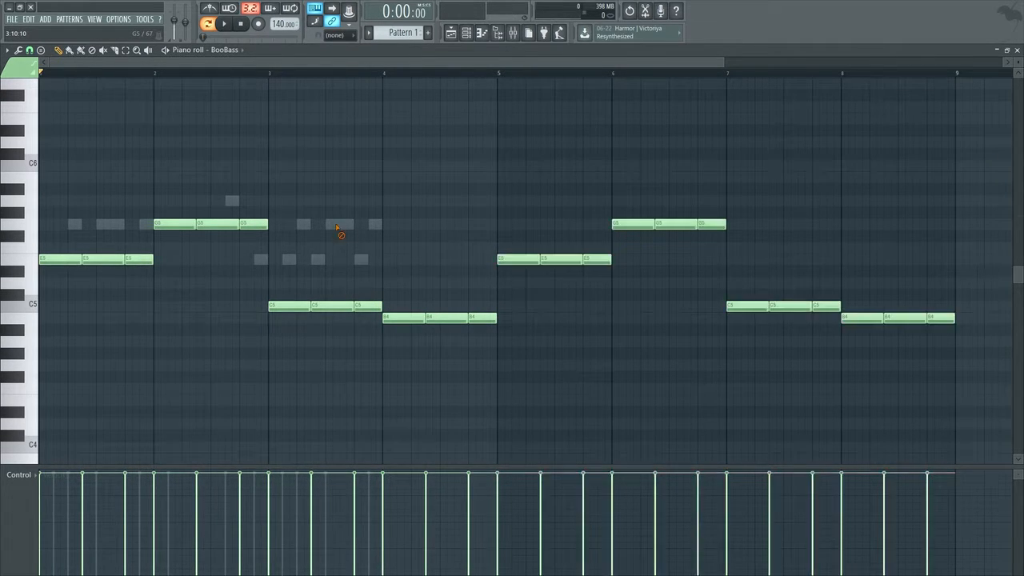
Return to the FL Keys notes and duplicate the three-bar melody into bars 5 to 7, then play it
{"action": "double_click", "coordinate": [340, 225]}
{"action": "key", "text": "space"}
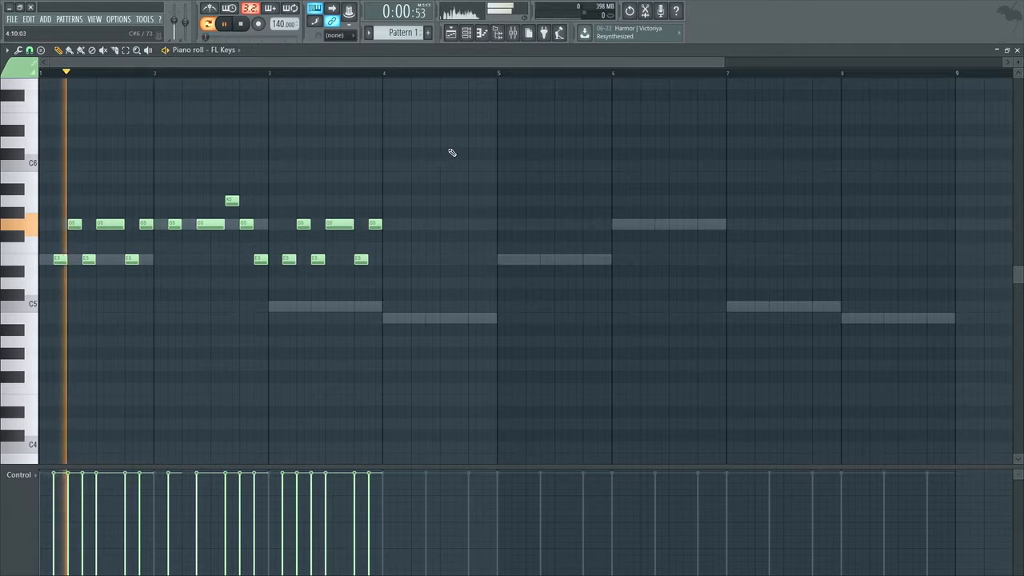
{"action": "left_click_drag", "start_coordinate": [445, 151], "coordinate": [50, 331]}
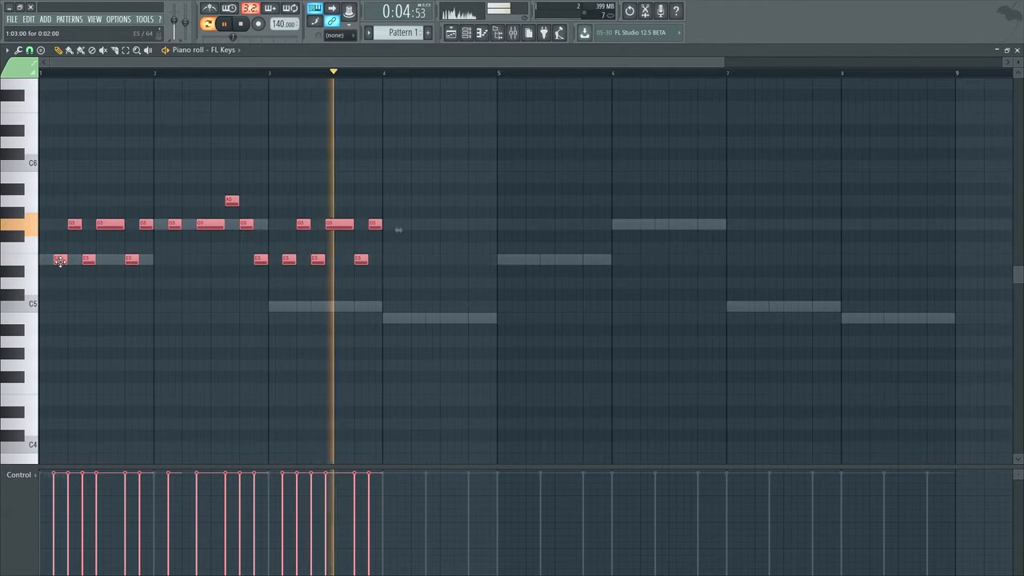
{"action": "key", "text": "space"}
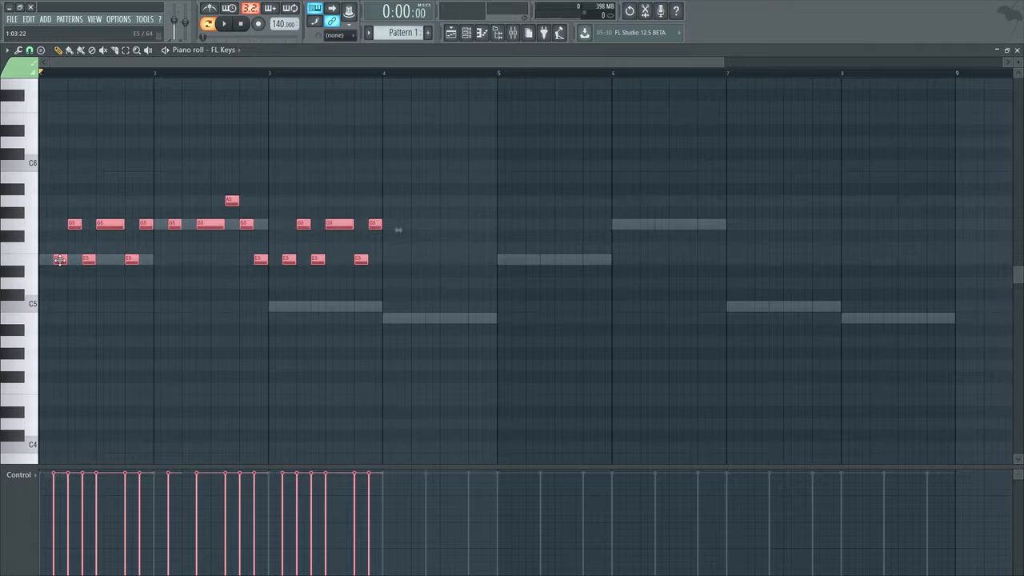
{"action": "left_click_drag", "start_coordinate": [59, 260], "coordinate": [523, 272]}
{"action": "key", "text": "space"}
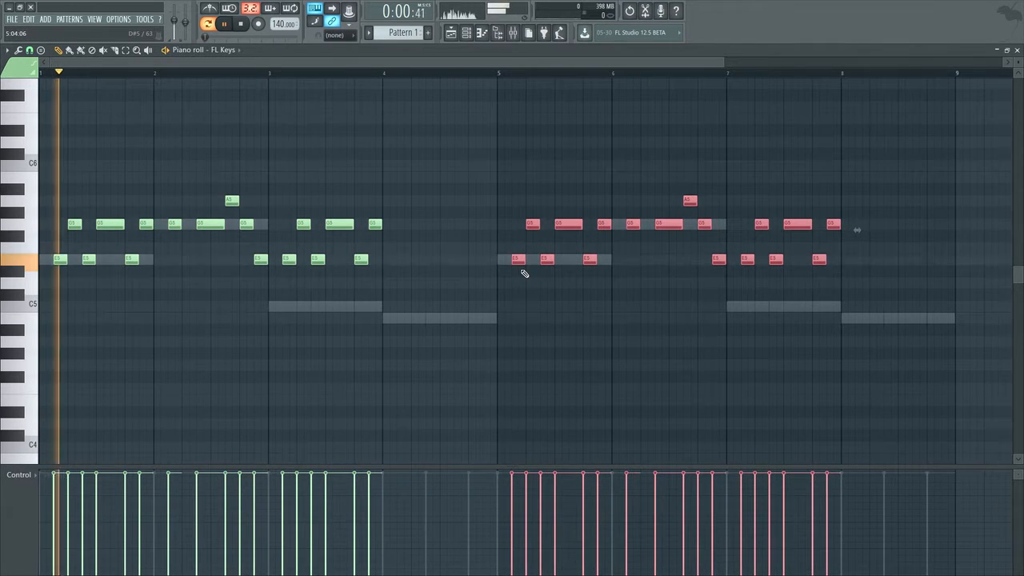
Select bars 5 to 8 on the timeline as the playback range and play them, leaving no notes selected
{"action": "key", "text": "space"}
{"action": "left_click", "coordinate": [498, 73]}
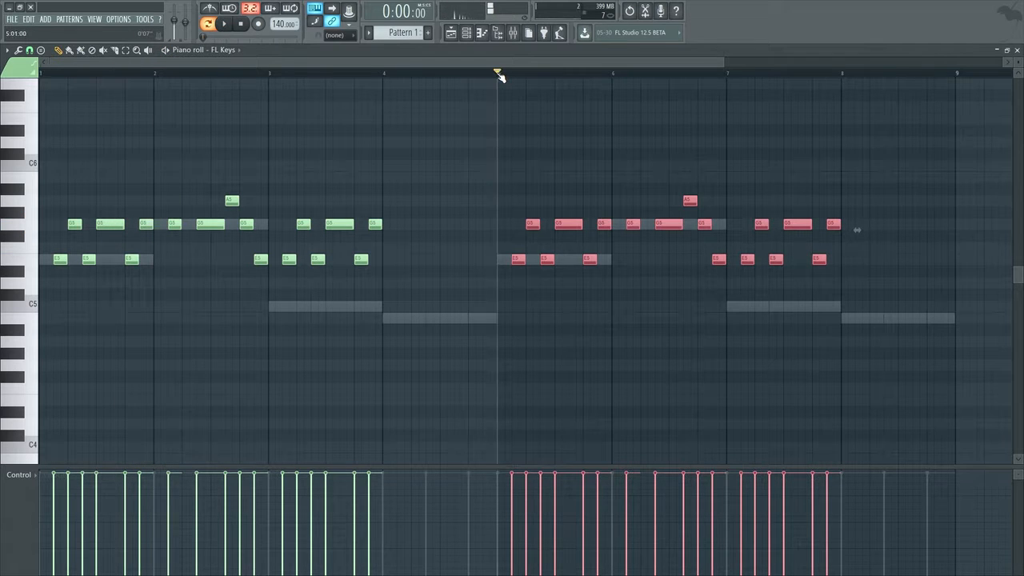
{"action": "key", "text": "ctrl+d"}
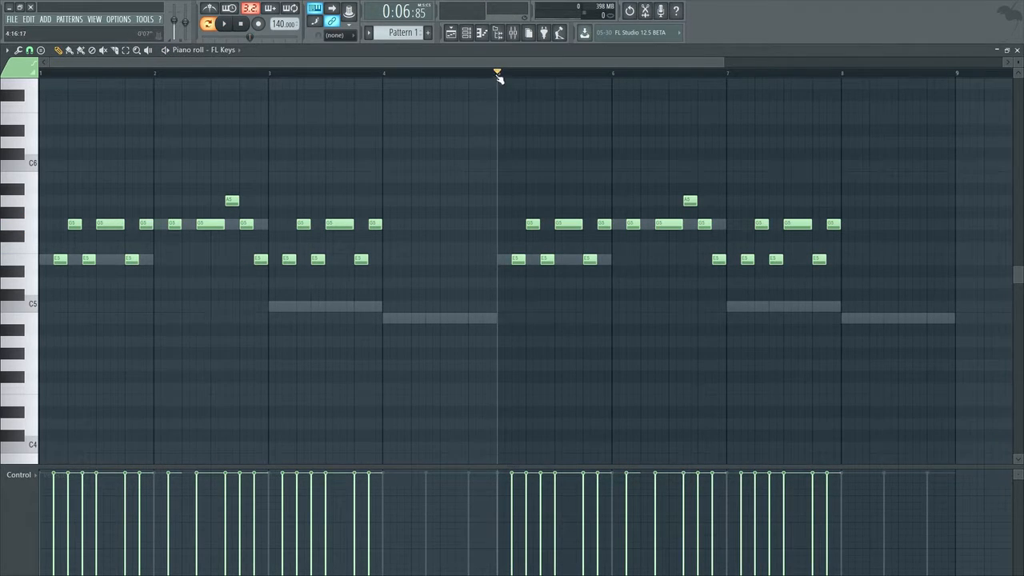
{"action": "left_click_drag", "start_coordinate": [507, 73], "coordinate": [956, 80]}
{"action": "key", "text": "space"}
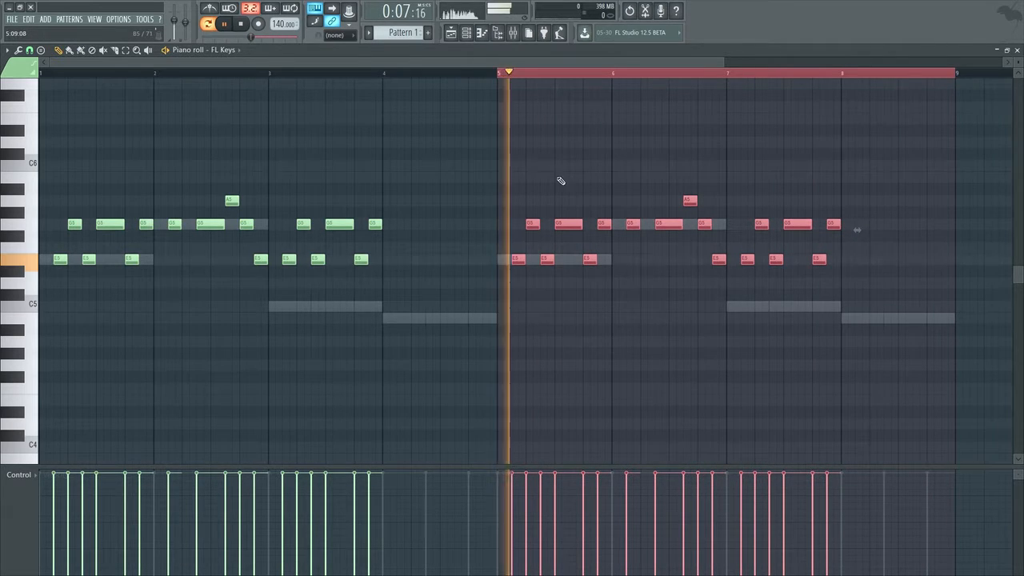
{"action": "key", "text": "ctrl+d"}
Lower the last note of bar 6 and the first and third notes of bar 7 to D5
{"action": "left_click_drag", "start_coordinate": [718, 260], "coordinate": [745, 287]}
{"action": "key", "text": "space"}
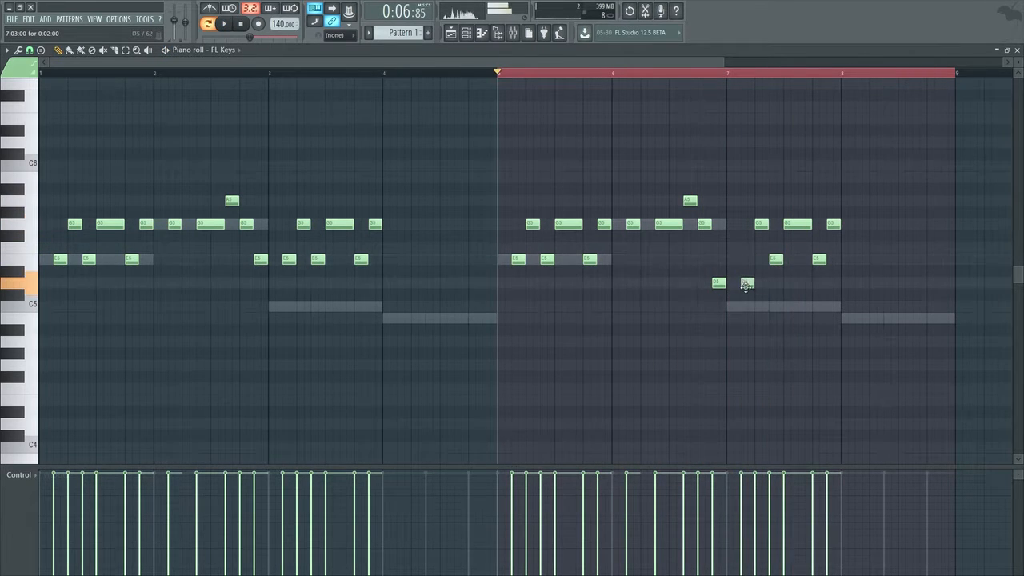
{"action": "left_click", "coordinate": [760, 222]}
{"action": "left_click", "coordinate": [780, 295]}
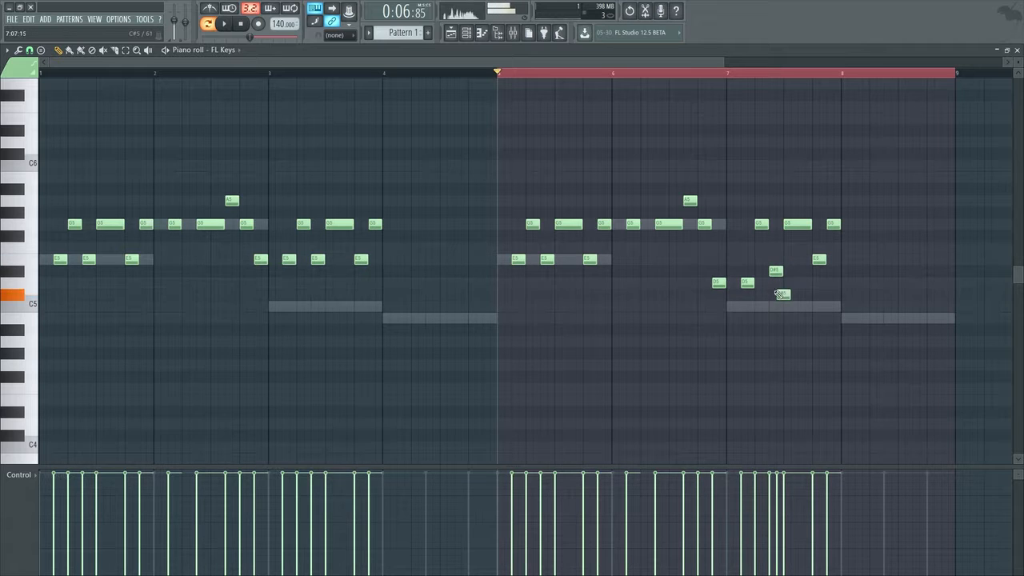
{"action": "left_click_drag", "start_coordinate": [776, 273], "coordinate": [786, 282]}
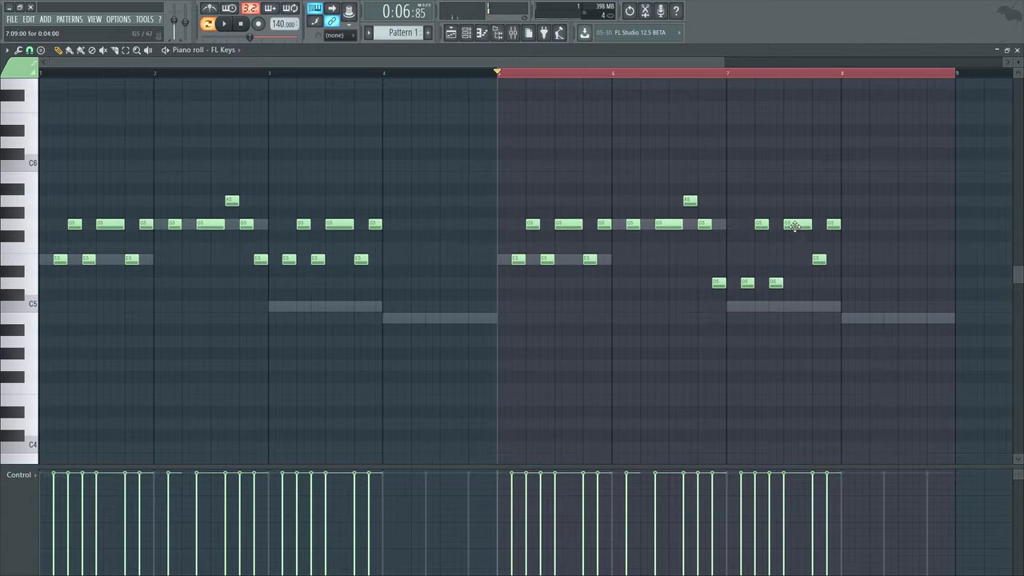
Set the playback start at the A5 note in bar 6 and play the melody from there
{"action": "left_click", "coordinate": [693, 73]}
{"action": "key", "text": "space"}
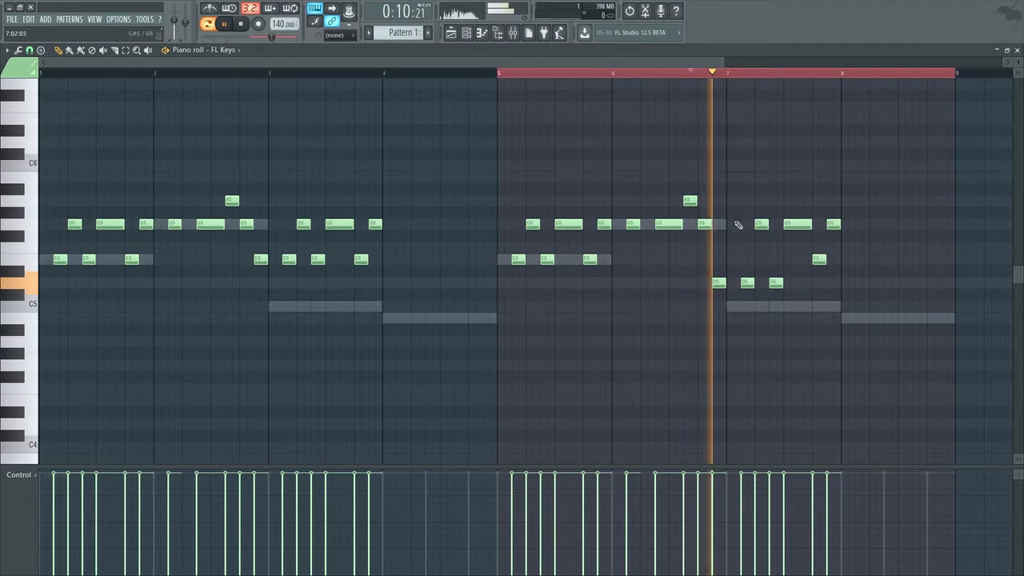
{"action": "key", "text": "space"}
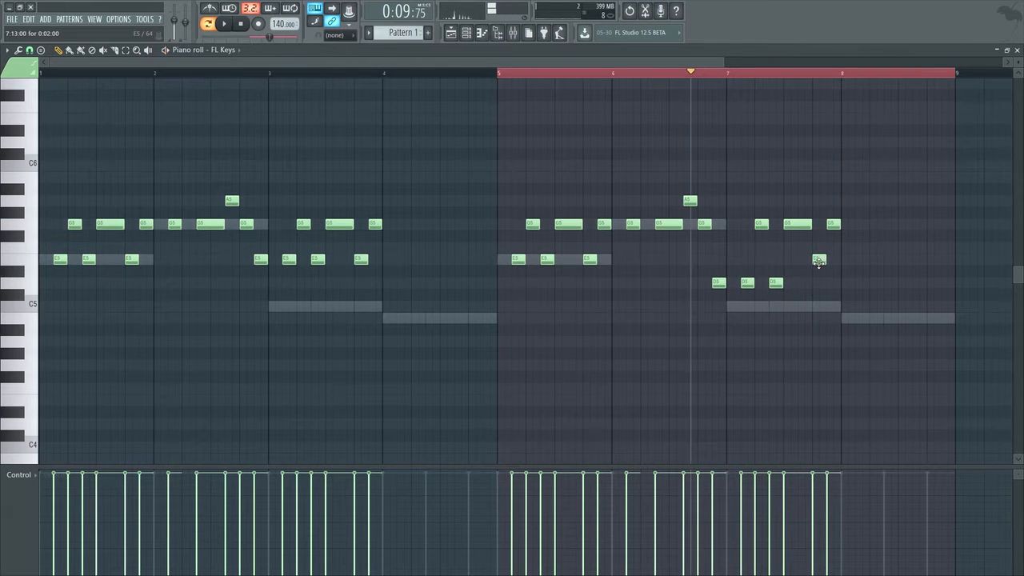
Lower bar 7's remaining E5 to D5 and its G5 notes to F#5, playing the phrase between the changes
{"action": "left_click_drag", "start_coordinate": [818, 259], "coordinate": [818, 282]}
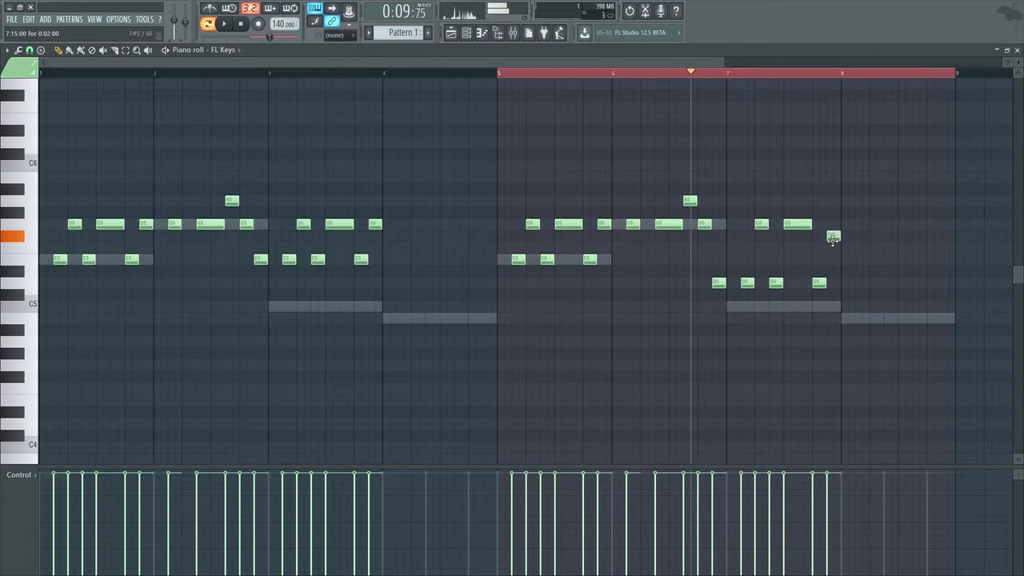
{"action": "left_click_drag", "start_coordinate": [833, 240], "coordinate": [833, 238]}
{"action": "key", "text": "space"}
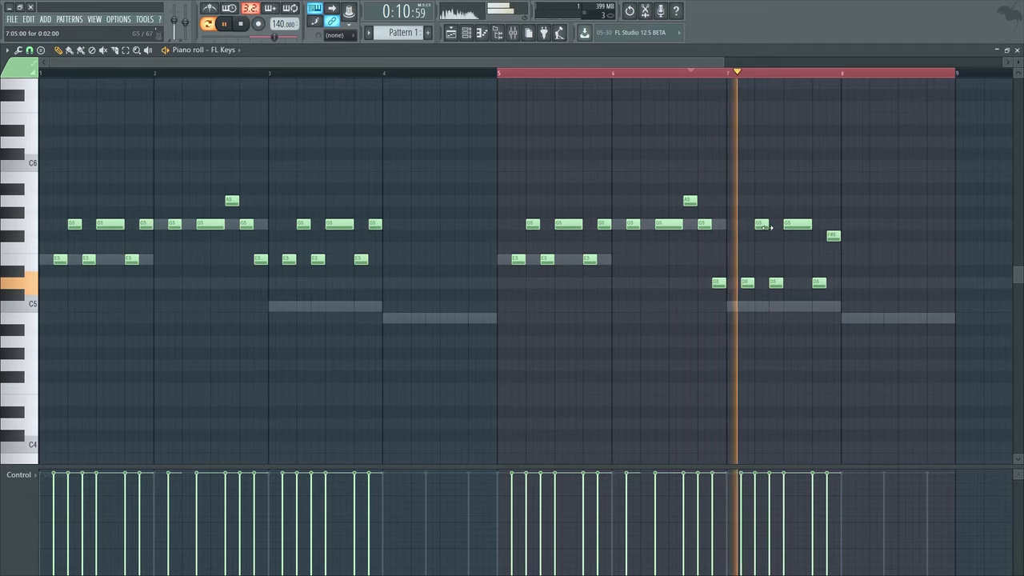
{"action": "key", "text": "space"}
{"action": "left_click_drag", "start_coordinate": [766, 227], "coordinate": [799, 239]}
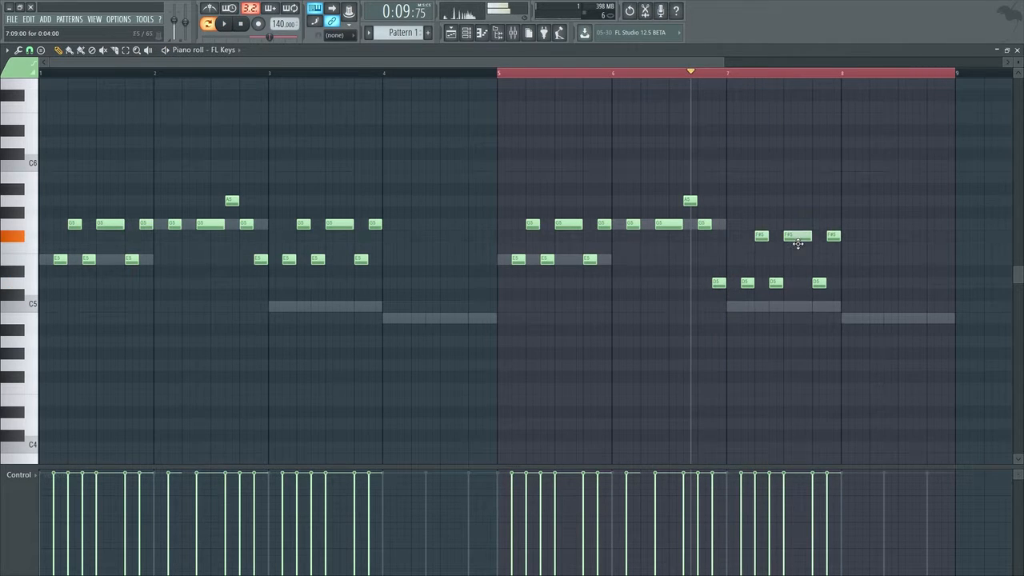
{"action": "key", "text": "space"}
{"action": "key", "text": "space"}
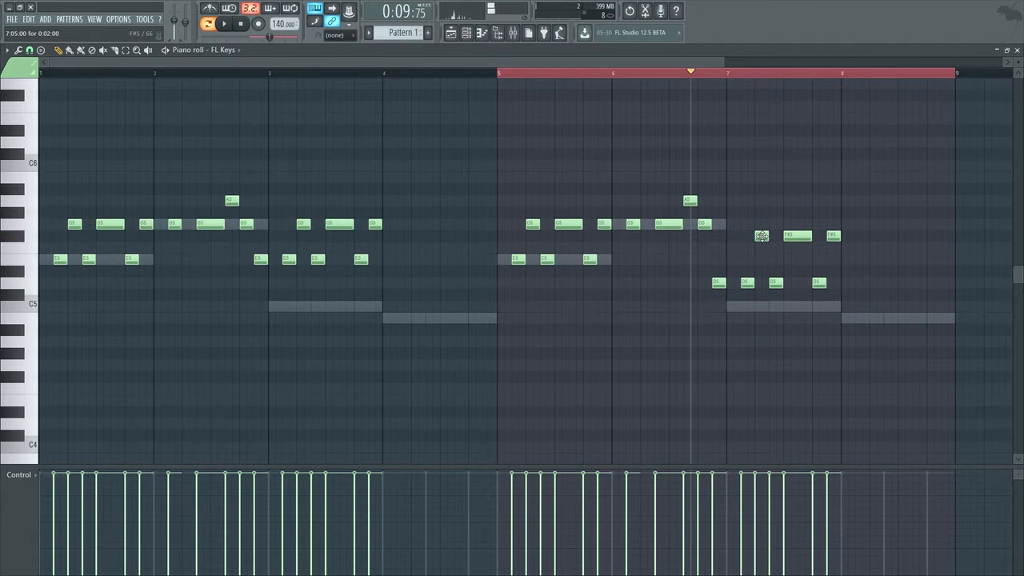
Raise the F#5 notes in bar 7 back to G5 and play the phrase again
{"action": "left_click_drag", "start_coordinate": [761, 232], "coordinate": [798, 224]}
{"action": "key", "text": "space"}
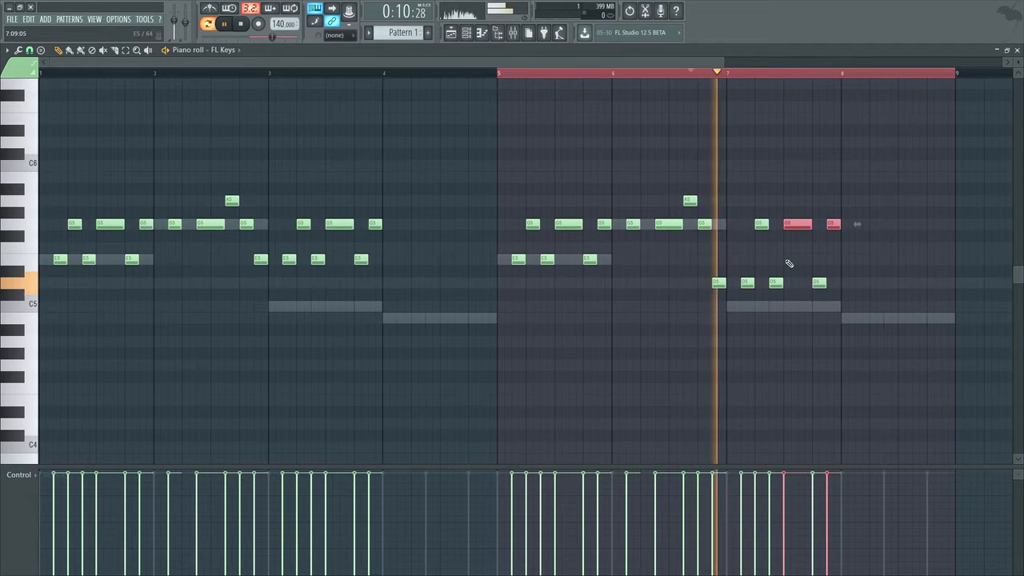
{"action": "key", "text": "space"}
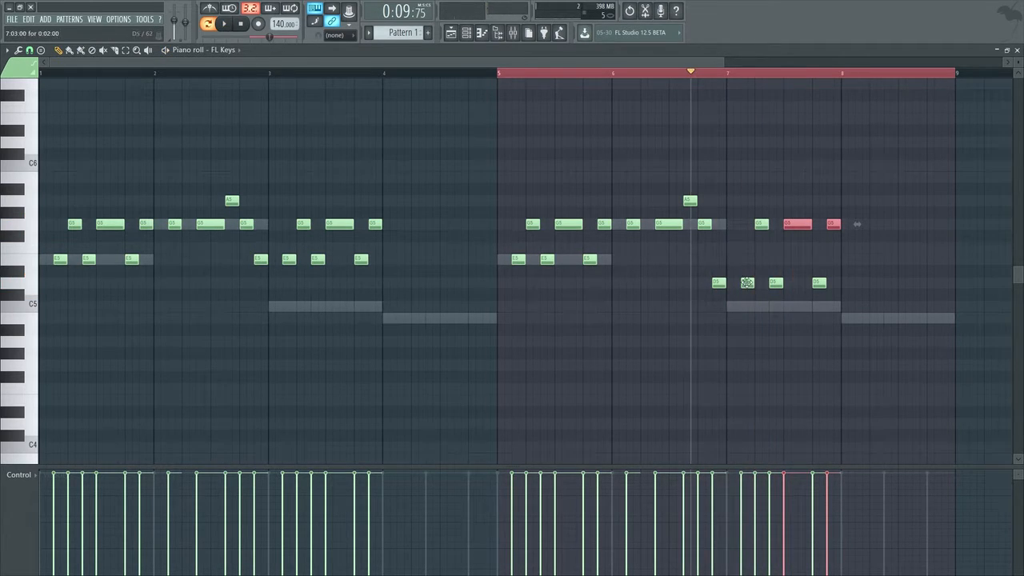
Raise the three D5 notes within bar 7 to E5, keeping the D5 at the end of bar 6, and play the phrase
{"action": "left_click_drag", "start_coordinate": [746, 282], "coordinate": [776, 249]}
{"action": "key", "text": "space"}
{"action": "left_click", "coordinate": [823, 290]}
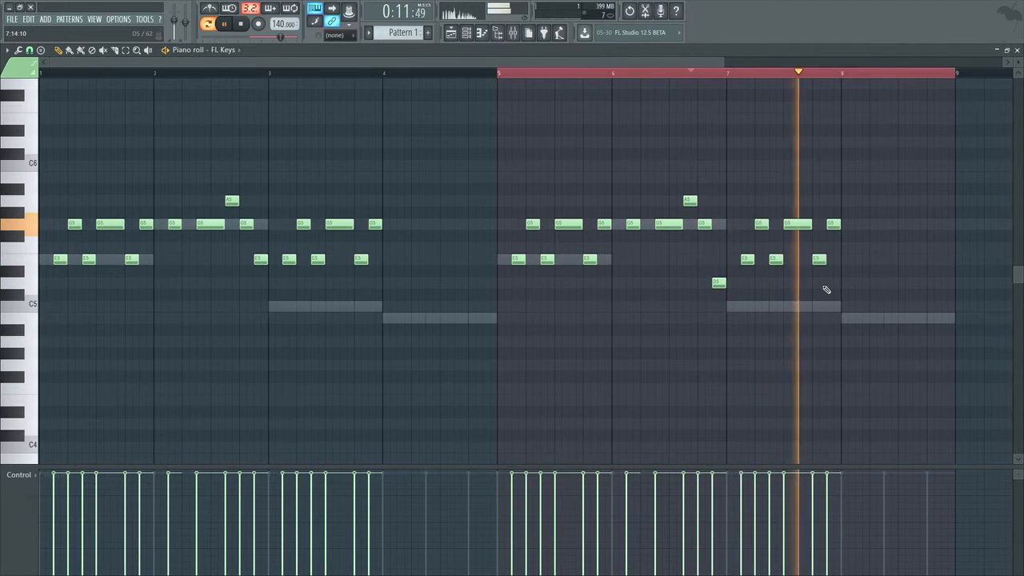
{"action": "key", "text": "space"}
Lower bar 7's last note to F#5, add eighth notes F#5, F#5, E5, F#5 and G5 in bar 8, and play them
{"action": "mouse_move", "coordinate": [833, 224]}
{"action": "left_mouse_down"}
{"action": "mouse_move", "coordinate": [834, 260]}
{"action": "mouse_move", "coordinate": [832, 236]}
{"action": "left_mouse_up"}
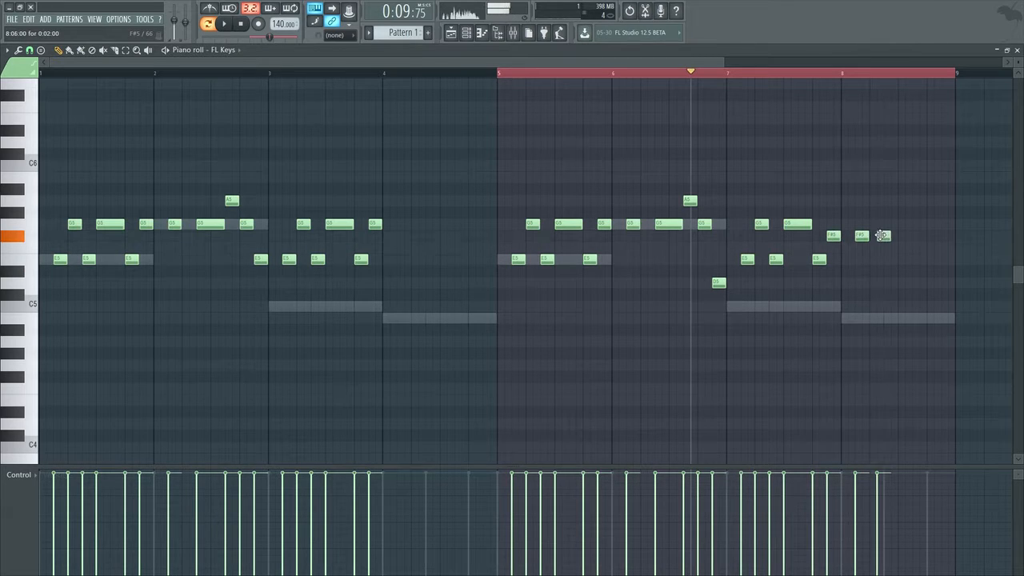
{"action": "left_click", "coordinate": [901, 259]}
{"action": "left_click_drag", "start_coordinate": [922, 238], "coordinate": [915, 236]}
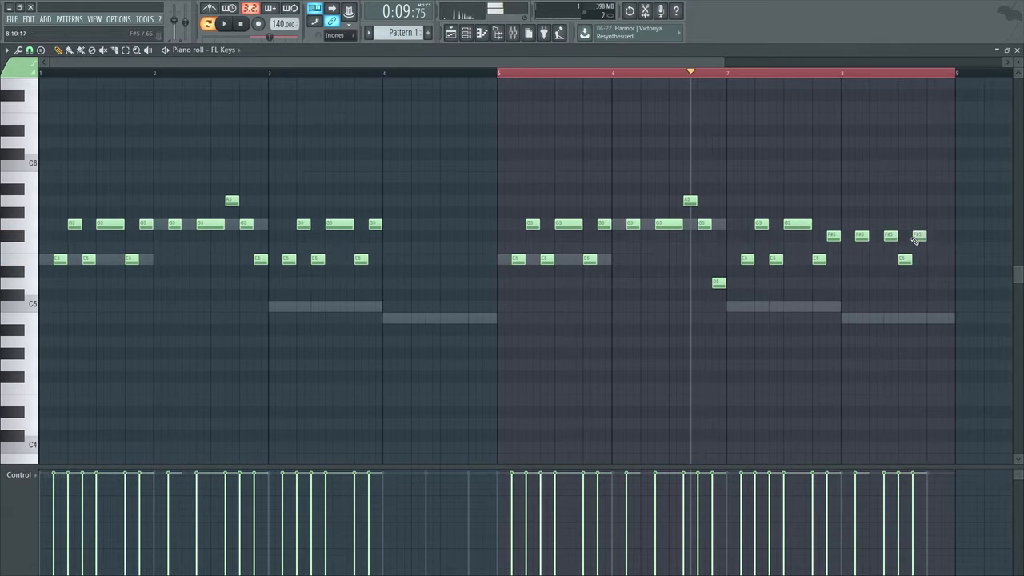
{"action": "left_click", "coordinate": [933, 224]}
{"action": "key", "text": "space"}
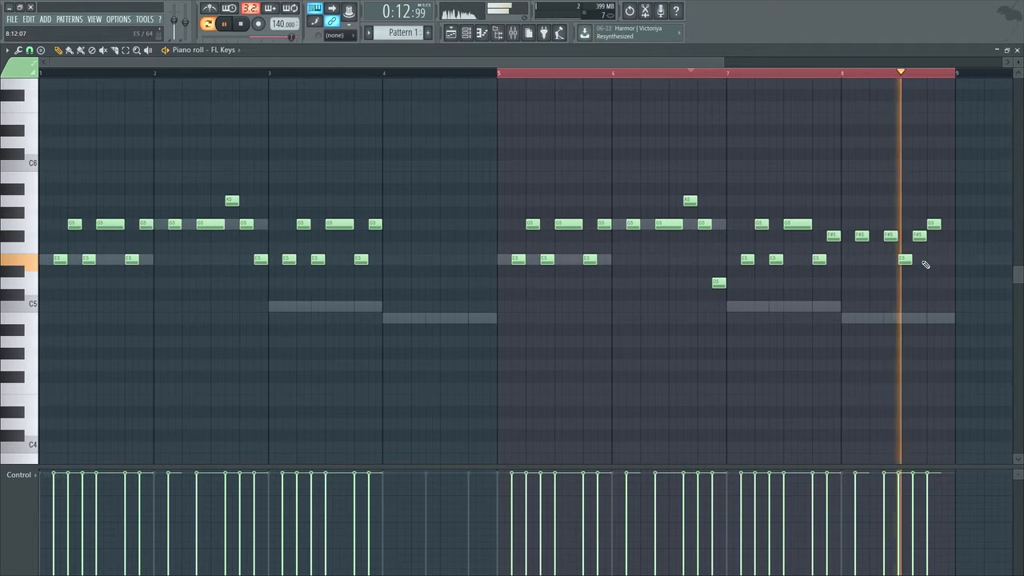
Shift bar 8's last three notes an eighth later, lengthen the F#5 before them to a quarter note, and play the result
{"action": "key", "text": "space"}
{"action": "mouse_move", "coordinate": [899, 207]}
{"action": "left_mouse_down"}
{"action": "mouse_move", "coordinate": [952, 276]}
{"action": "mouse_move", "coordinate": [933, 265]}
{"action": "left_mouse_up"}
{"action": "left_click", "coordinate": [903, 246]}
{"action": "key", "text": "space"}
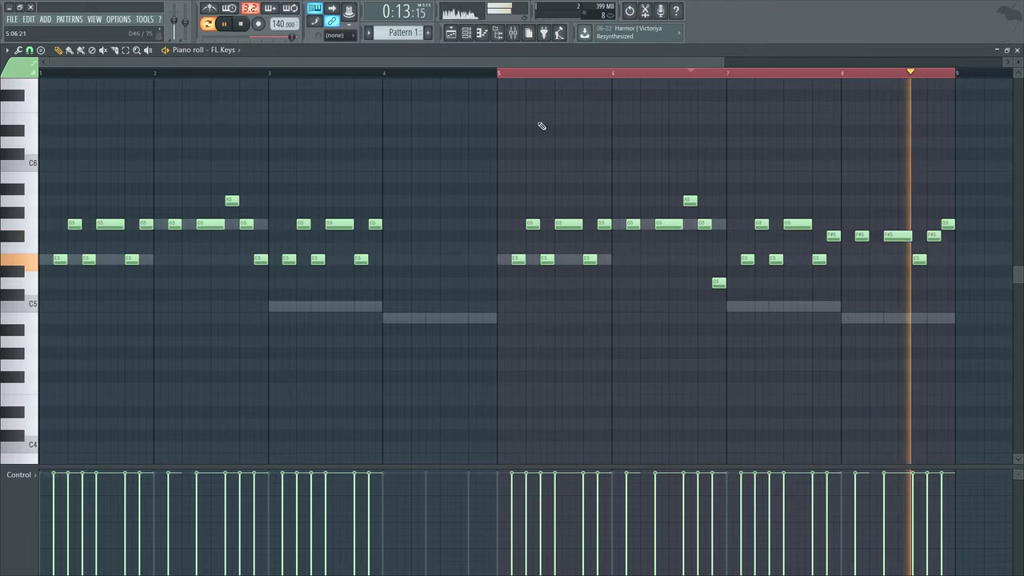
Clear the bars 5 to 8 playback range and play the whole eight-bar melody from bar 1
{"action": "right_click", "coordinate": [498, 72]}
{"action": "key", "text": "space"}
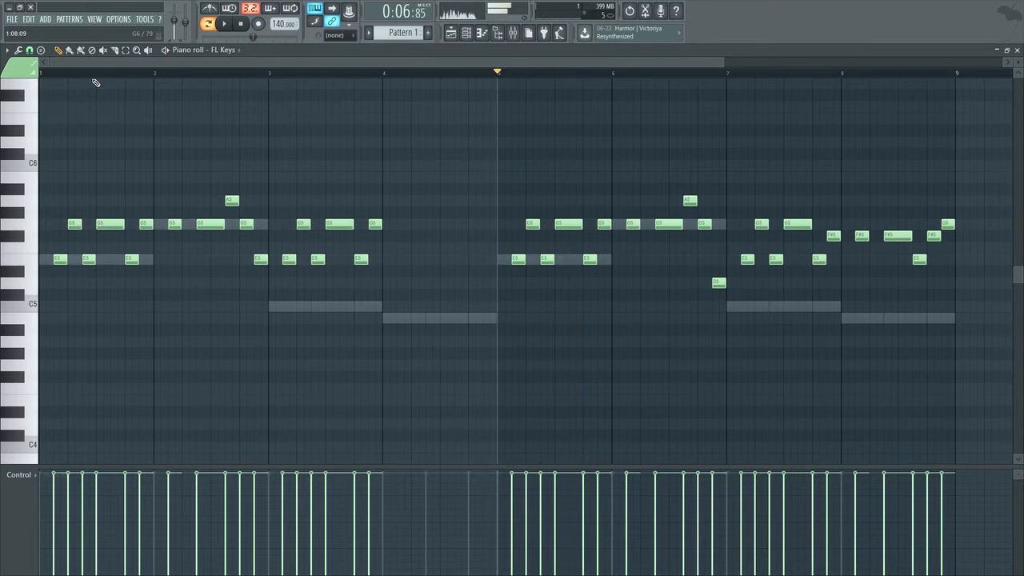
{"action": "left_click_drag", "start_coordinate": [56, 75], "coordinate": [15, 76]}
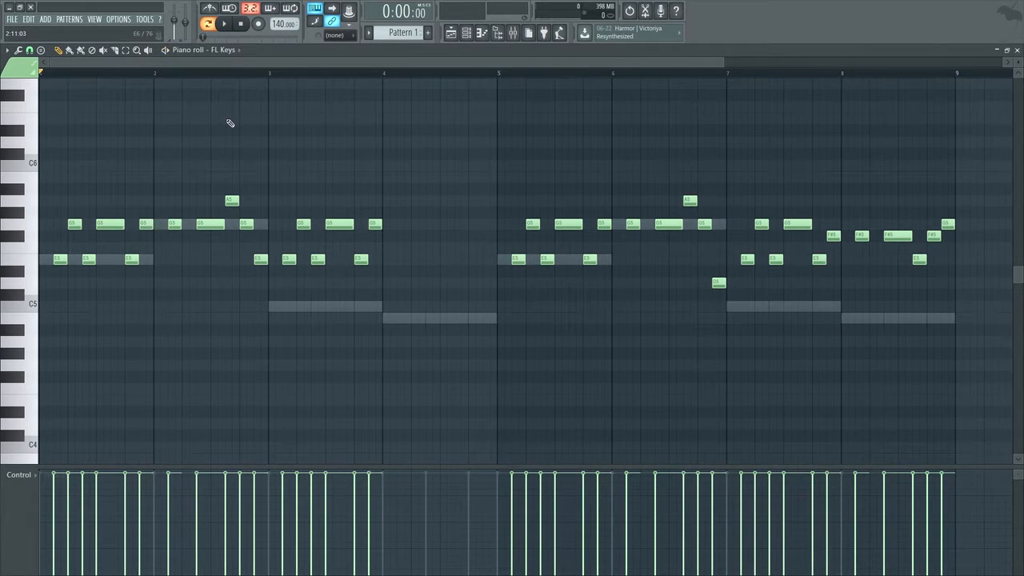
{"action": "key", "text": "space"}
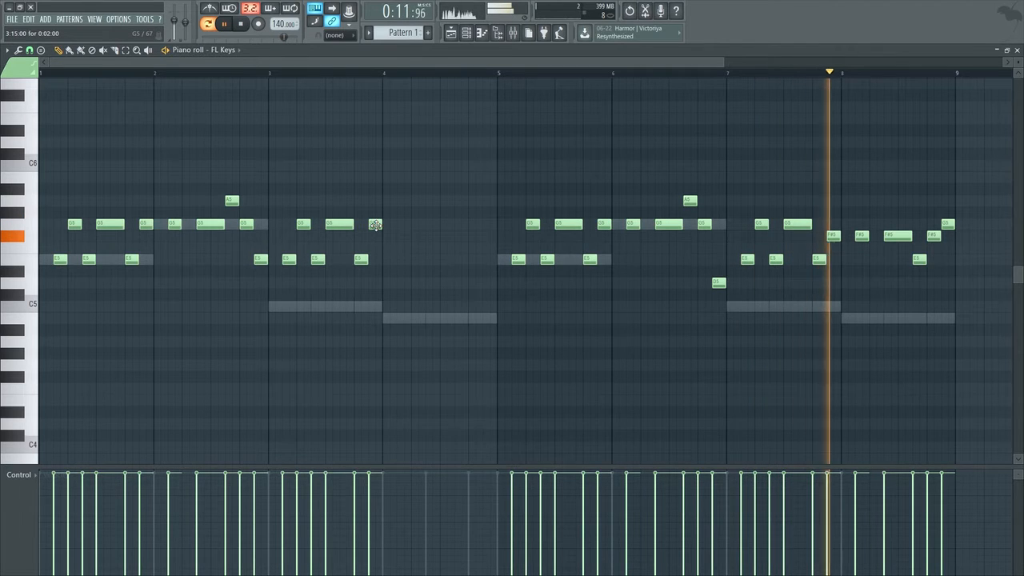
{"action": "key", "text": "space"}
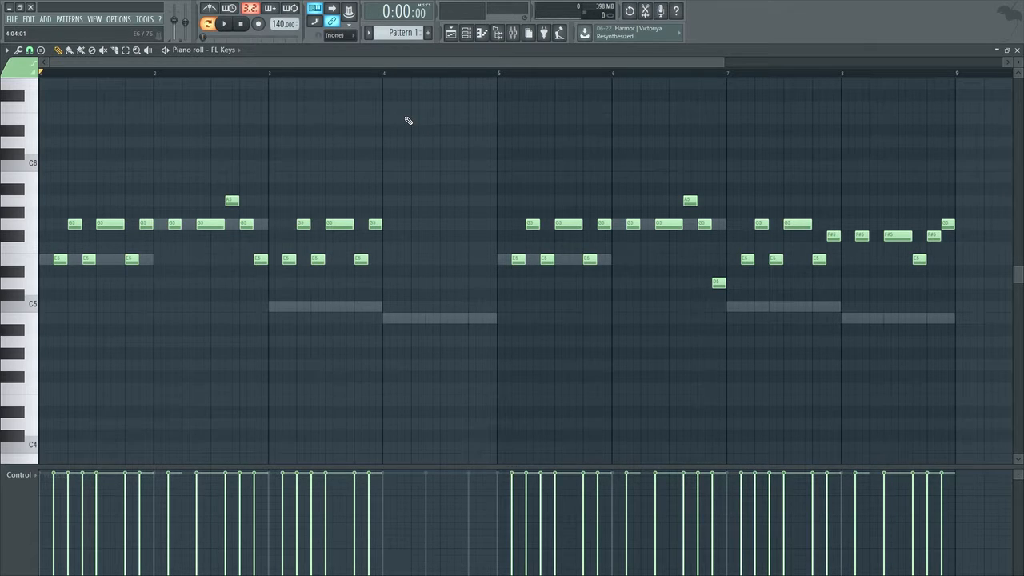
Close the piano roll and open the Playlist, moving the channel rack aside
{"action": "left_click", "coordinate": [481, 33]}
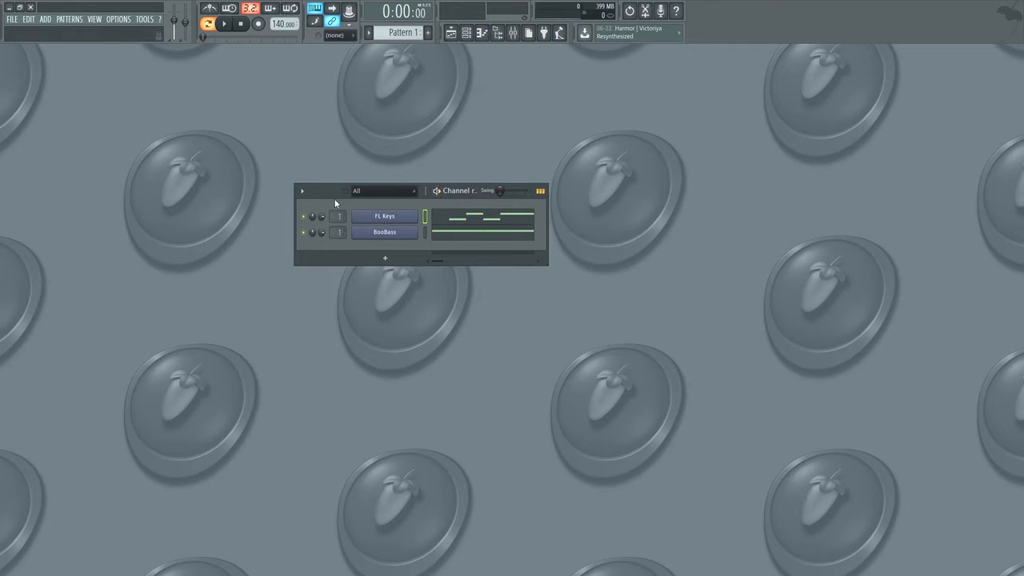
{"action": "left_click_drag", "start_coordinate": [335, 203], "coordinate": [244, 155]}
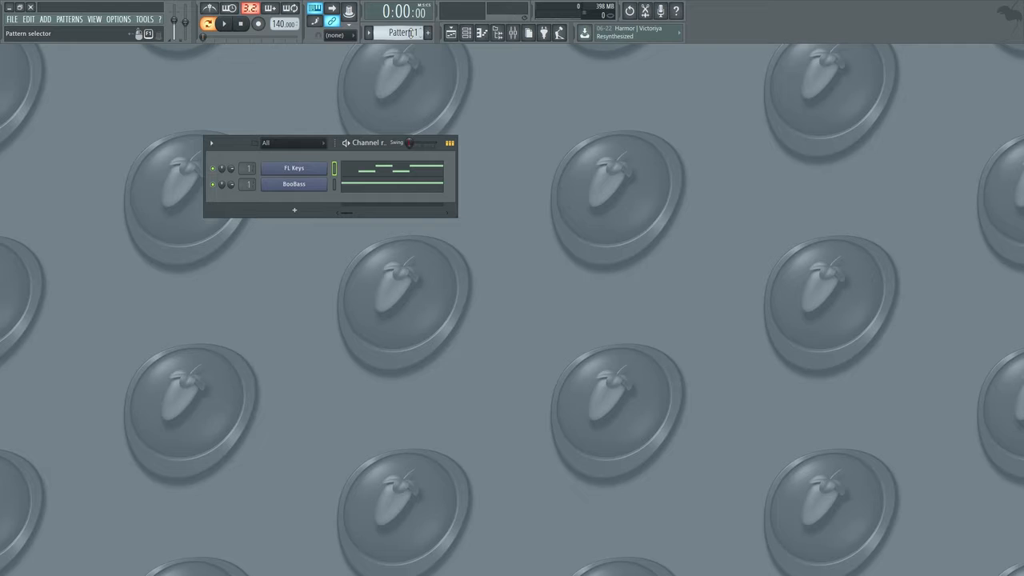
{"action": "left_click", "coordinate": [451, 34]}
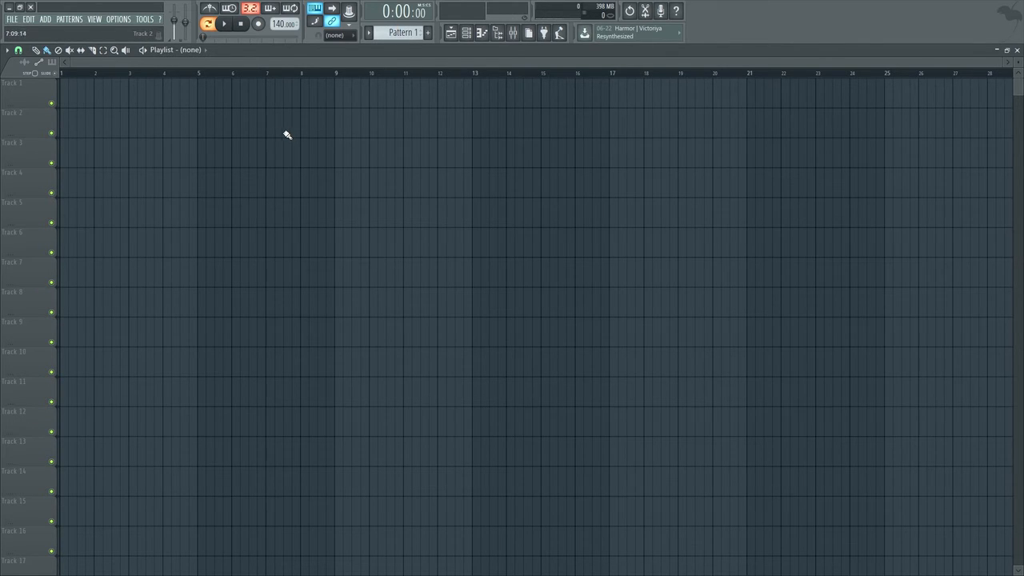
Place a Pattern 1 clip on Track 1 starting exactly at bar 1, then play the arrangement in song mode and stop it
{"action": "left_click", "coordinate": [52, 62]}
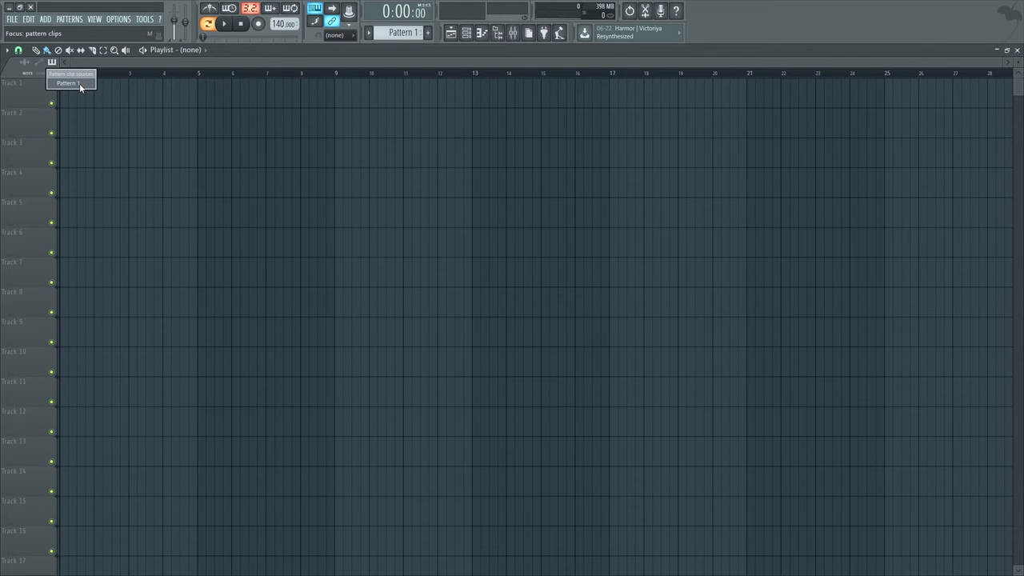
{"action": "left_click", "coordinate": [79, 84]}
{"action": "left_click", "coordinate": [63, 97]}
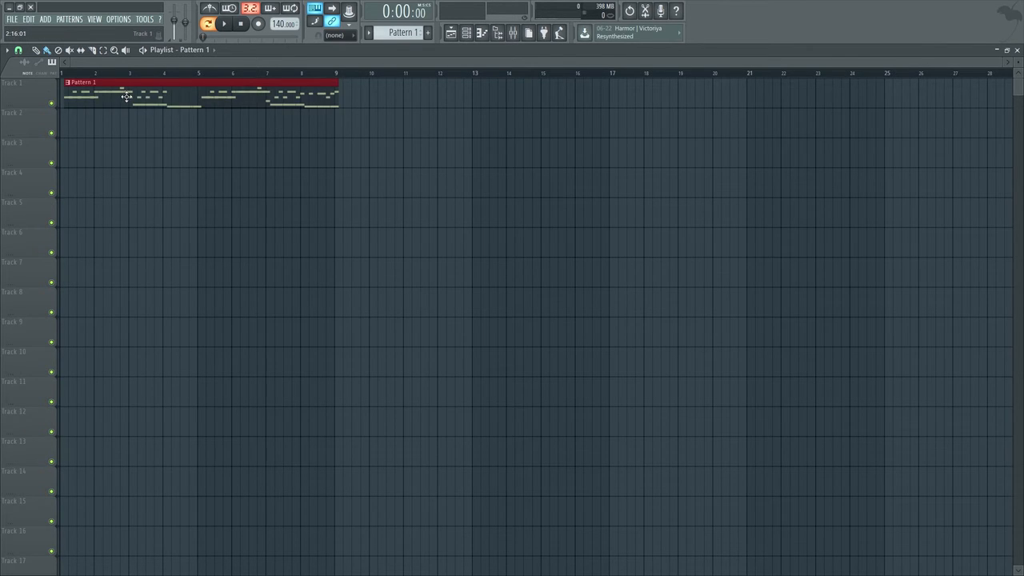
{"action": "left_click_drag", "start_coordinate": [125, 94], "coordinate": [103, 85]}
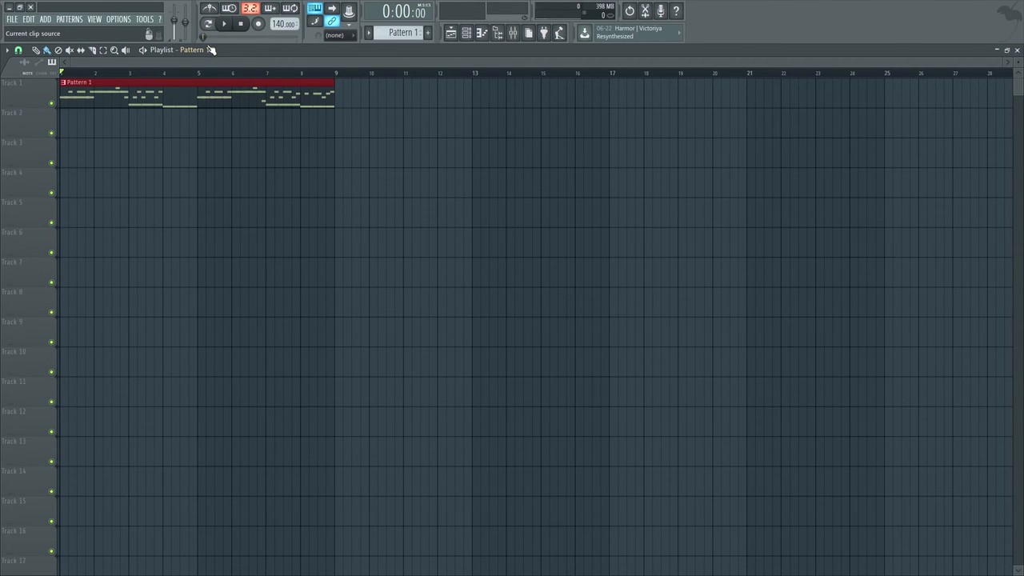
{"action": "key", "text": "space"}
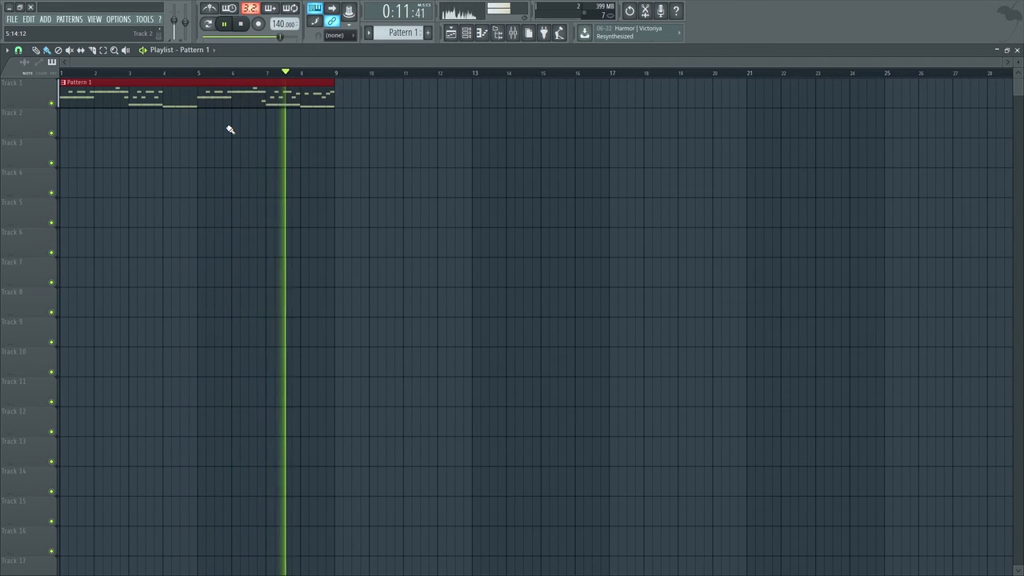
{"action": "left_click", "coordinate": [240, 23]}
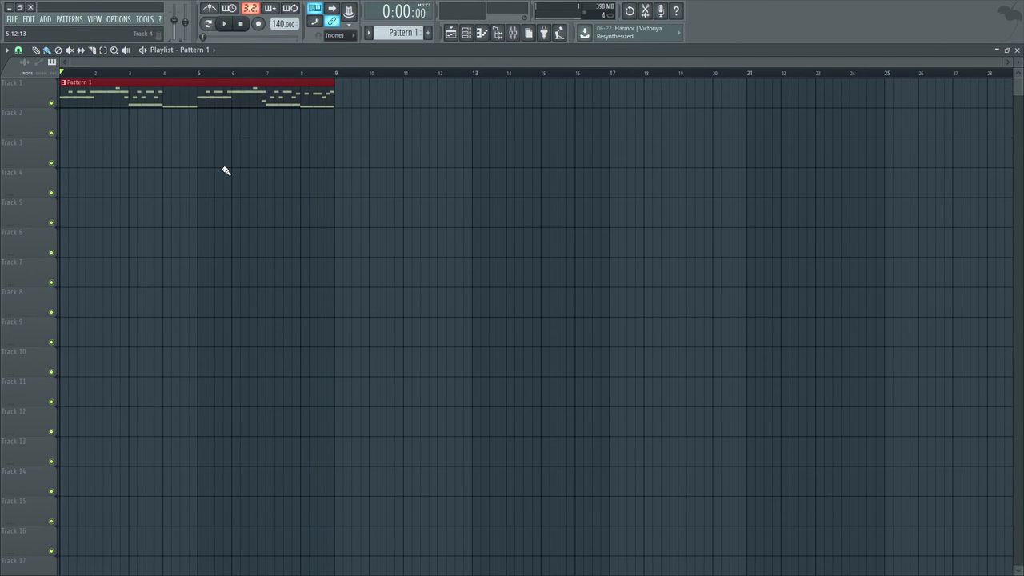